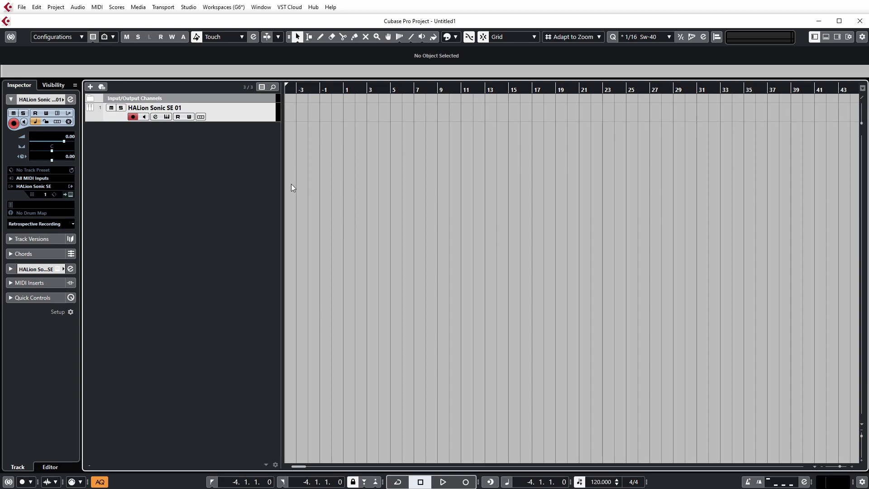
Step: Open HALion Sonic SE 01's instrument window and browse its empty slots back to slot 1
click(167, 117)
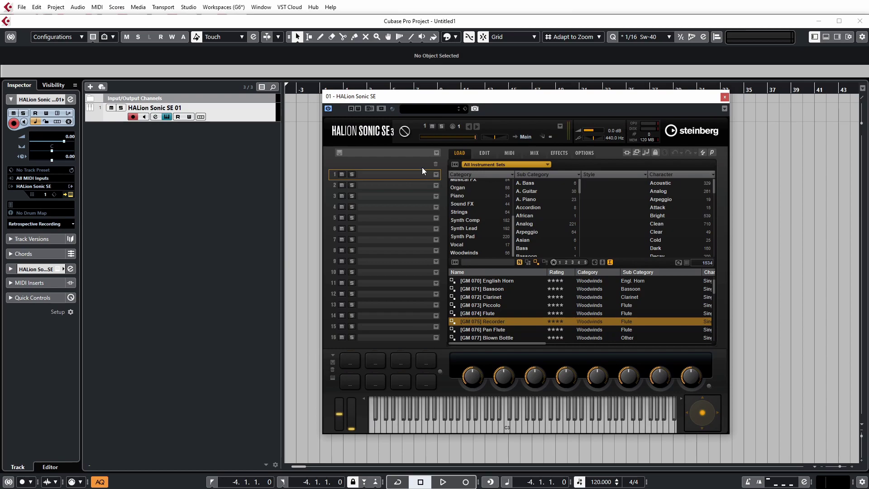
click(367, 339)
click(373, 327)
click(376, 317)
click(394, 173)
click(395, 184)
click(428, 175)
Step: Load the electric guitar preset Stratochorus into slot 1
scroll(483, 222, up, 3)
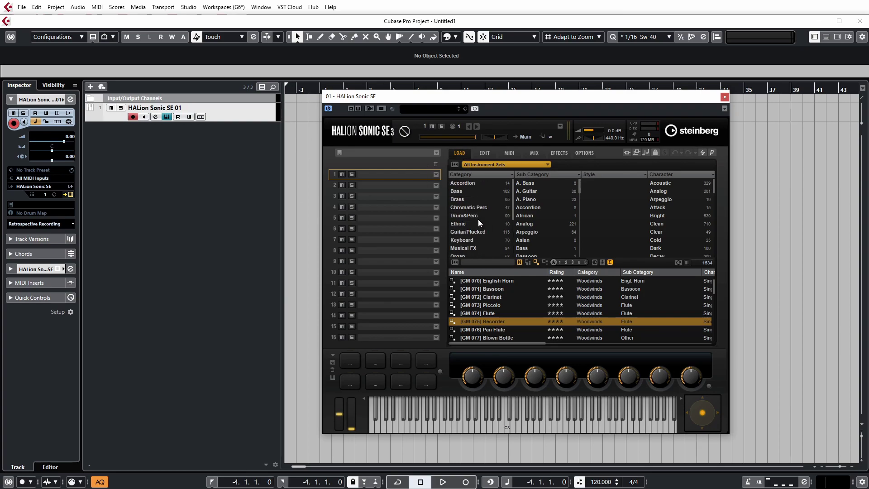
click(484, 232)
click(535, 191)
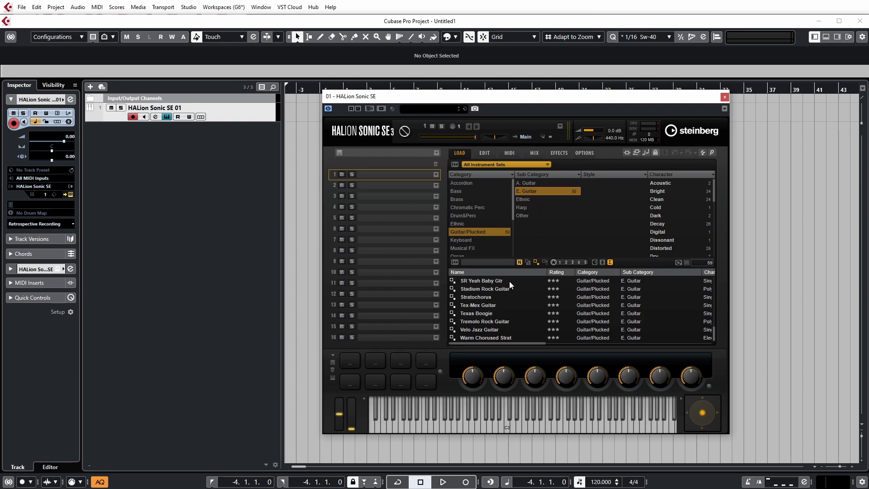
double_click(497, 295)
Step: Load the electric bass preset [GM 036] Fretless Bass into slot 2
click(389, 185)
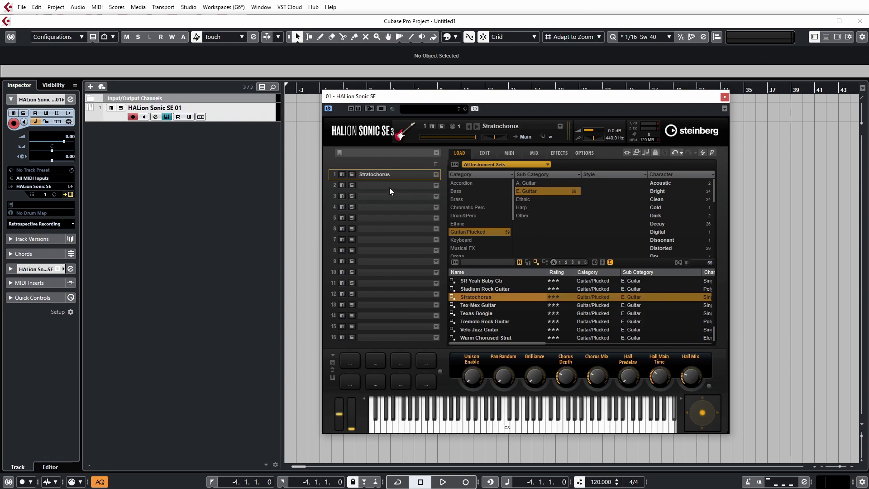
click(458, 198)
click(560, 191)
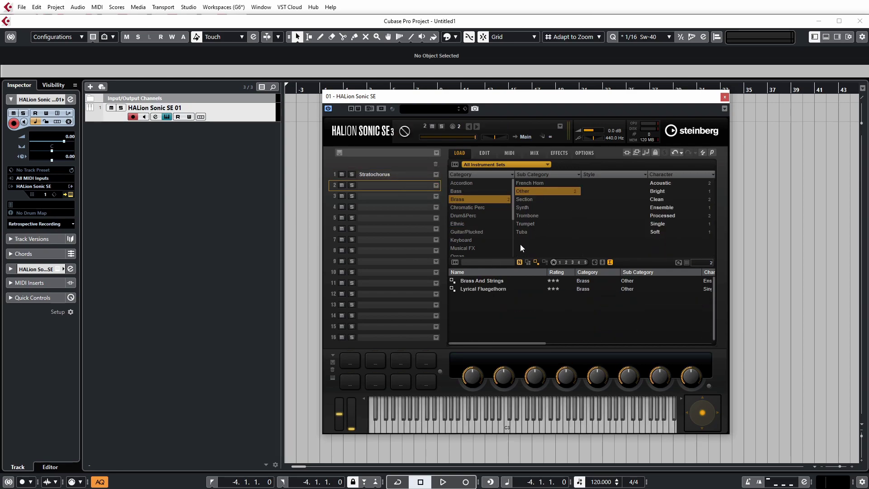
click(469, 191)
click(531, 191)
double_click(497, 297)
Step: Load the electric piano preset Amped Wah Tines into slot 3
click(399, 197)
scroll(473, 231, down, 2)
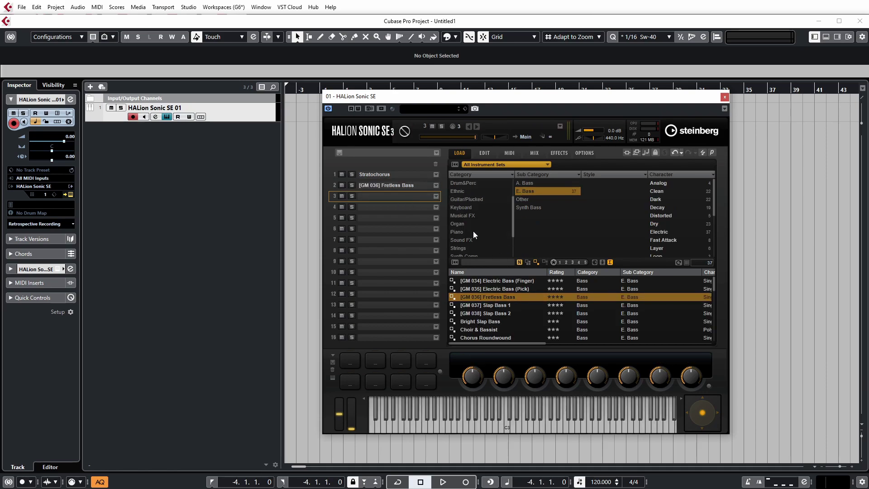
click(464, 208)
click(530, 191)
double_click(482, 304)
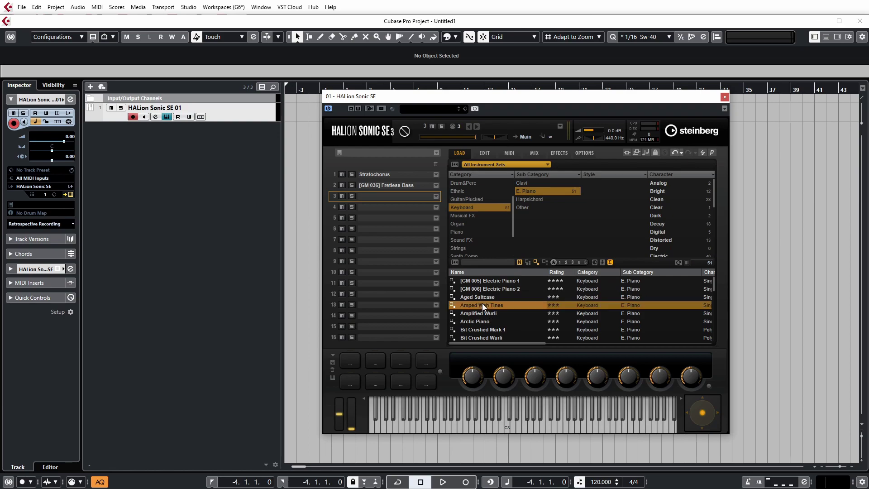
Step: Review the three loaded slots, ending on slot 1, Stratochorus
click(400, 177)
click(398, 181)
click(398, 194)
click(395, 181)
click(394, 194)
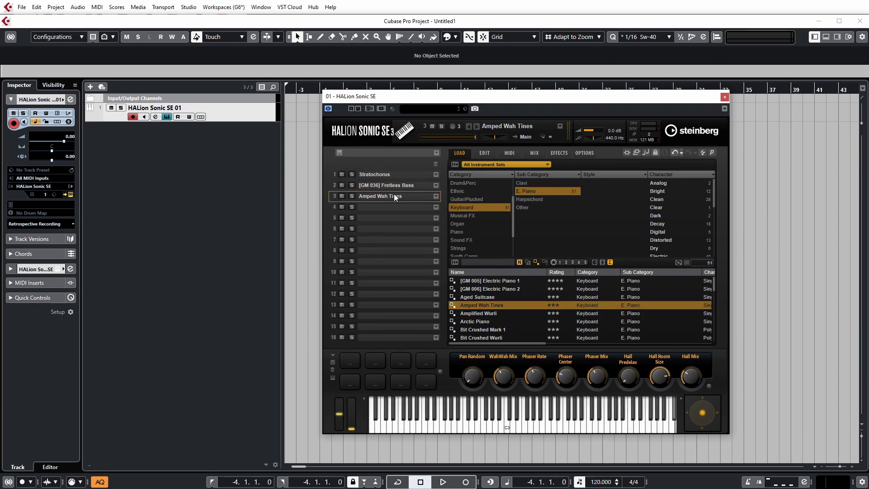
click(398, 177)
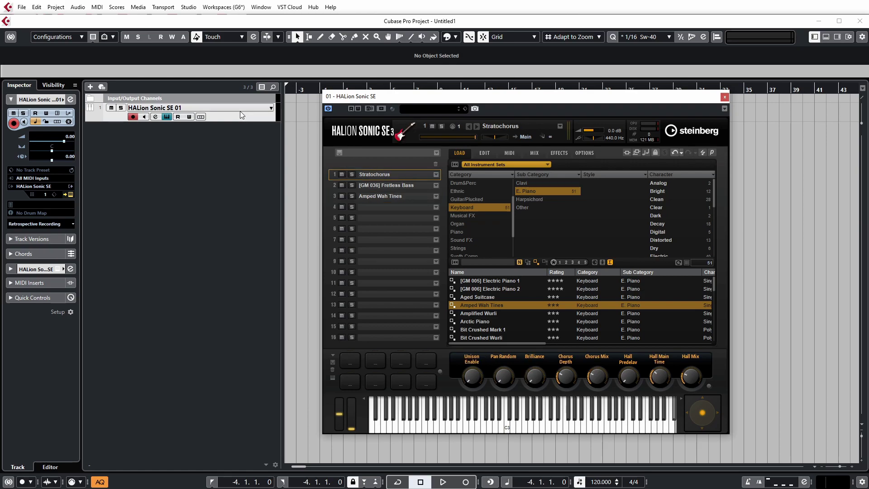
Step: Check HALion slots 3 and 2, then add a MIDI track, MIDI 01
click(239, 111)
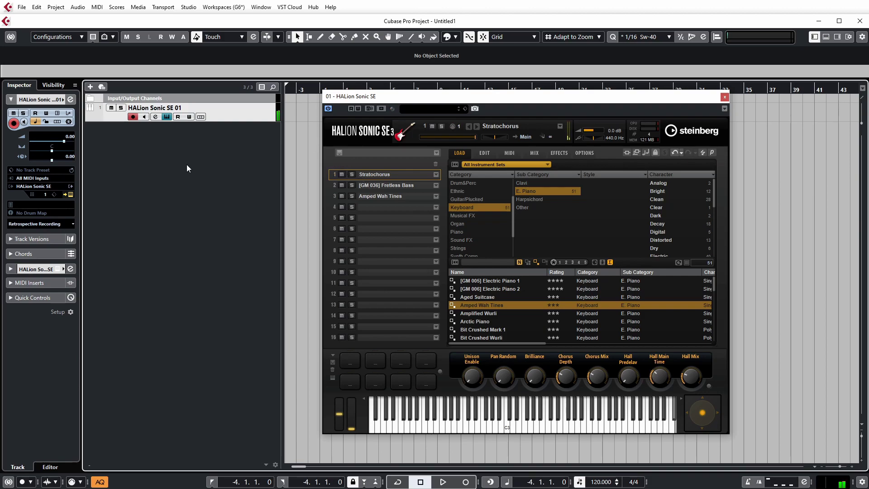
click(367, 194)
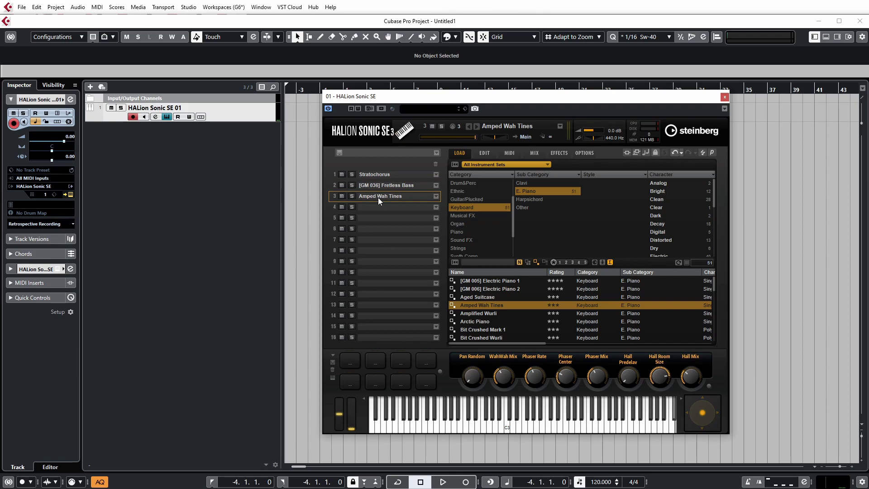
click(379, 186)
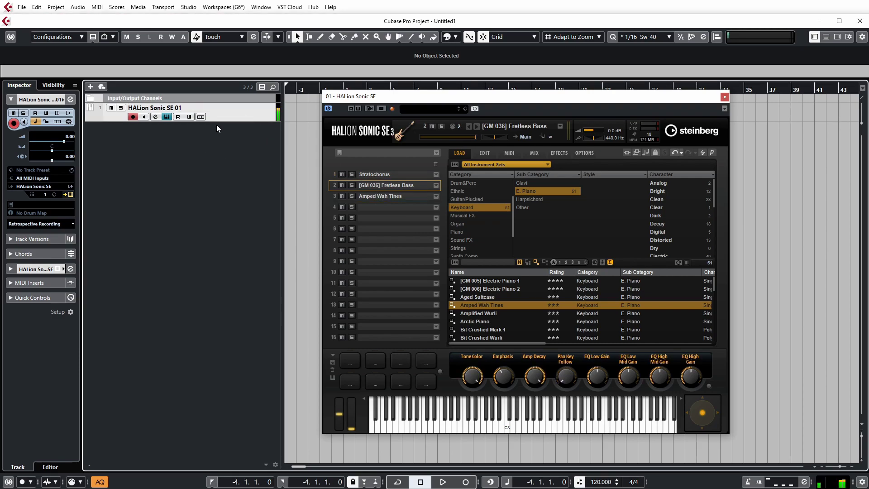
right_click(230, 113)
mouse_move(283, 124)
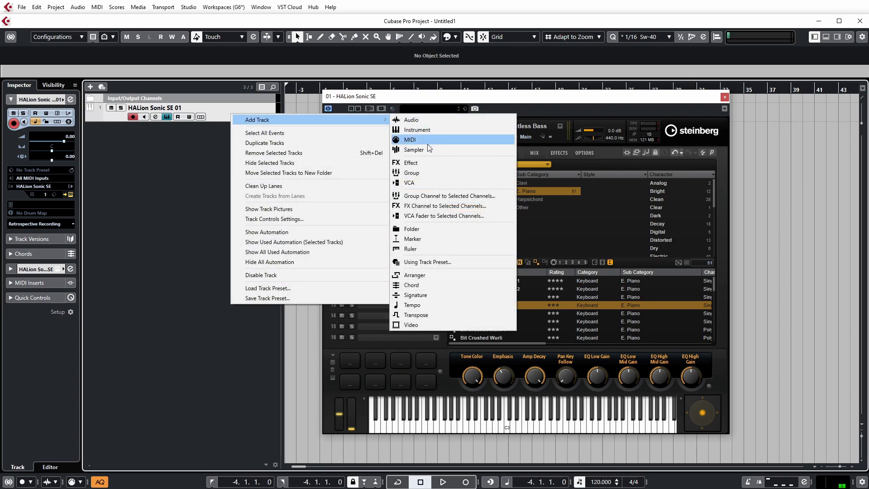
click(414, 162)
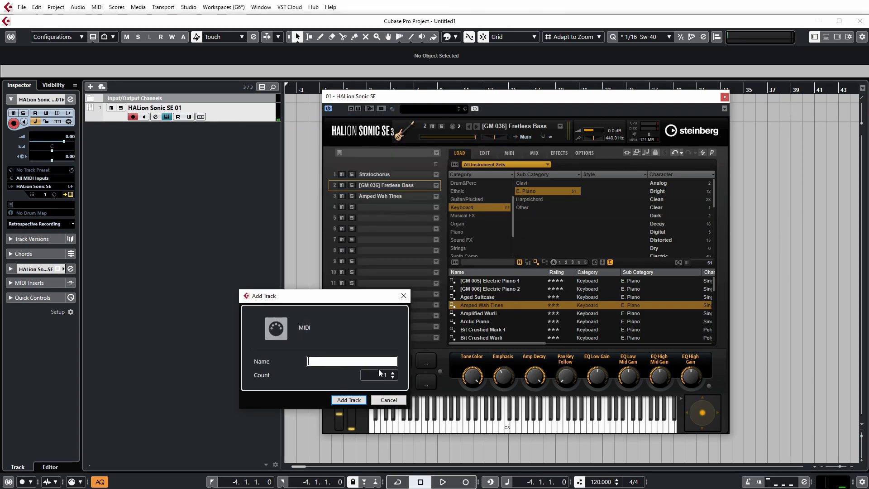
click(348, 400)
Step: Add a second MIDI track, MIDI 02, and select MIDI 01
right_click(243, 138)
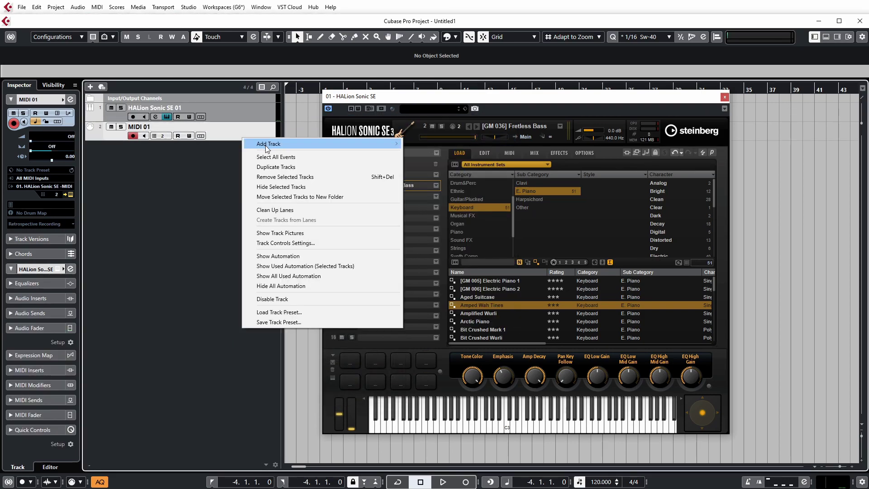
mouse_move(267, 141)
click(439, 169)
click(348, 399)
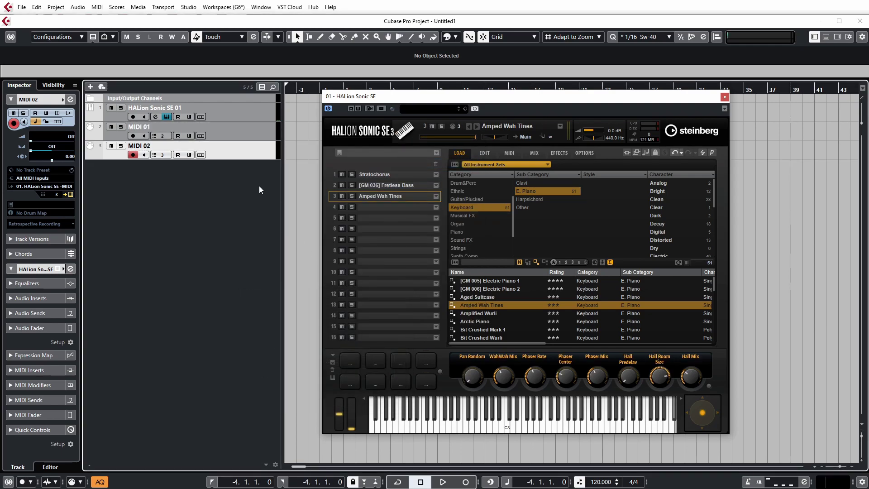
click(238, 132)
click(240, 148)
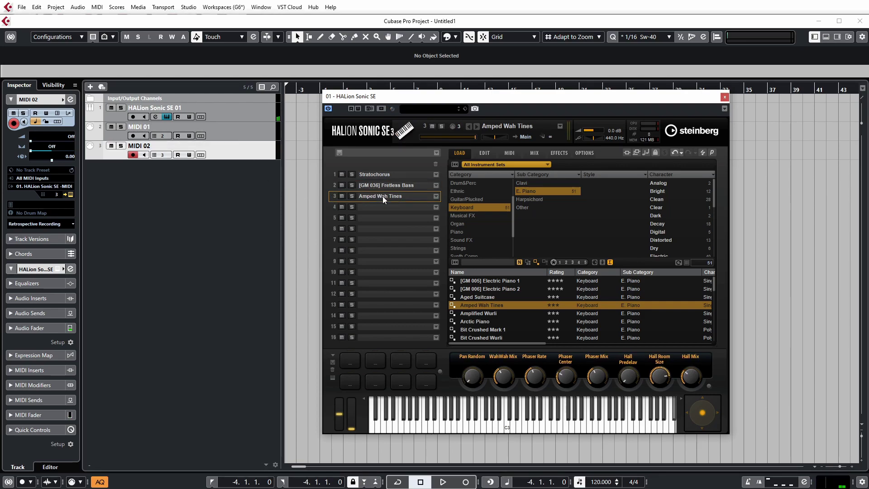
click(376, 186)
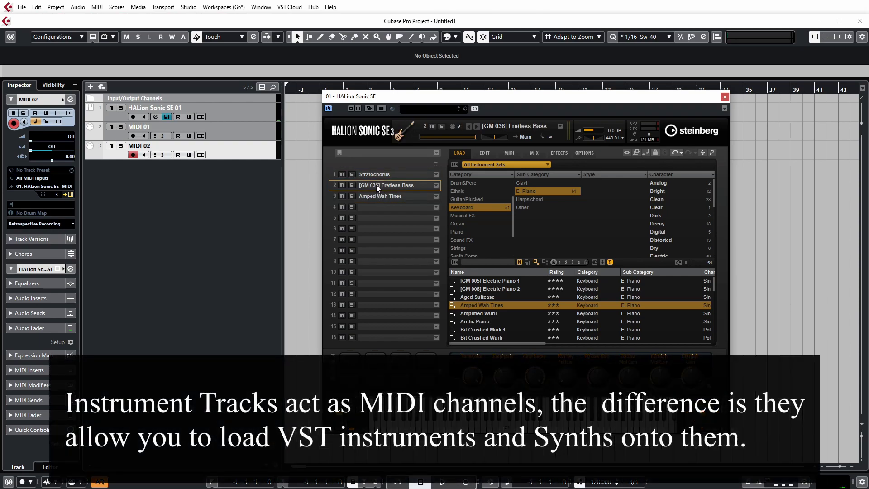
click(245, 131)
click(254, 156)
click(253, 118)
click(256, 132)
click(257, 153)
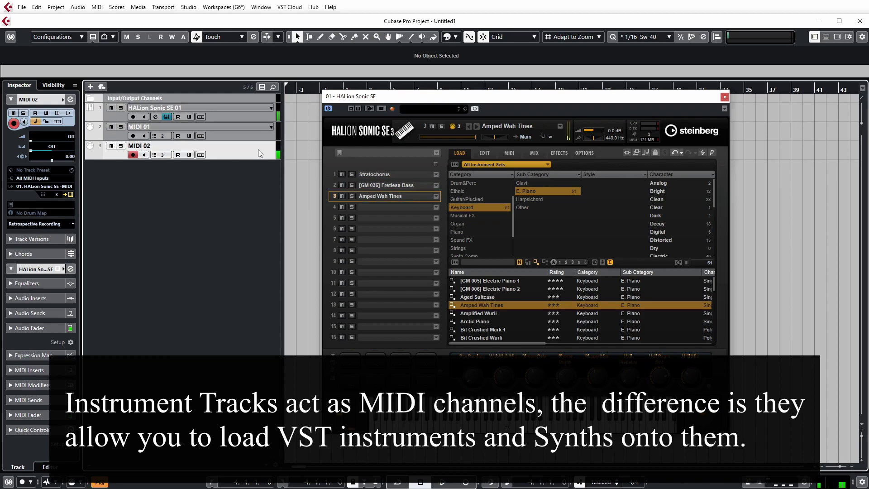
click(255, 119)
click(256, 132)
click(257, 154)
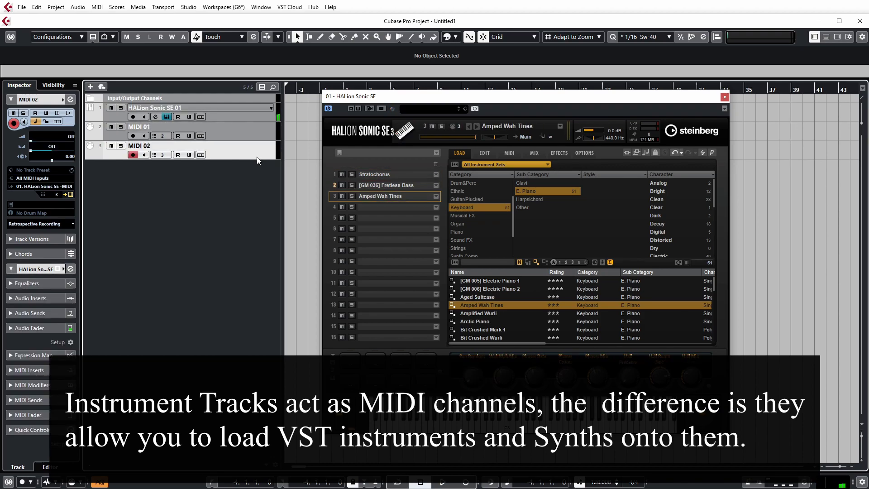
click(257, 119)
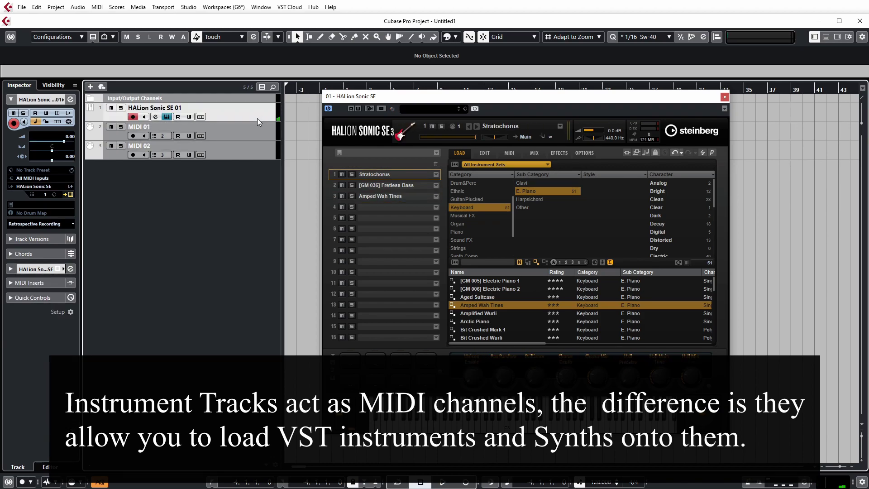
click(238, 137)
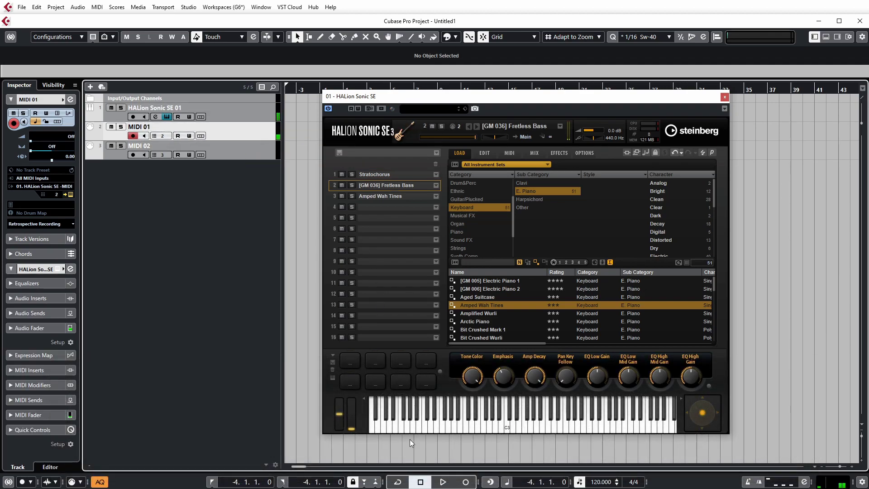
click(509, 427)
click(44, 187)
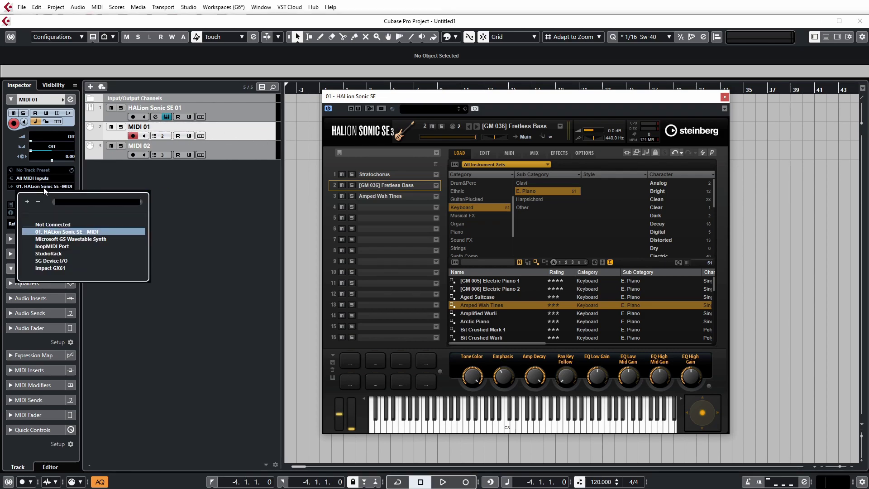
click(63, 224)
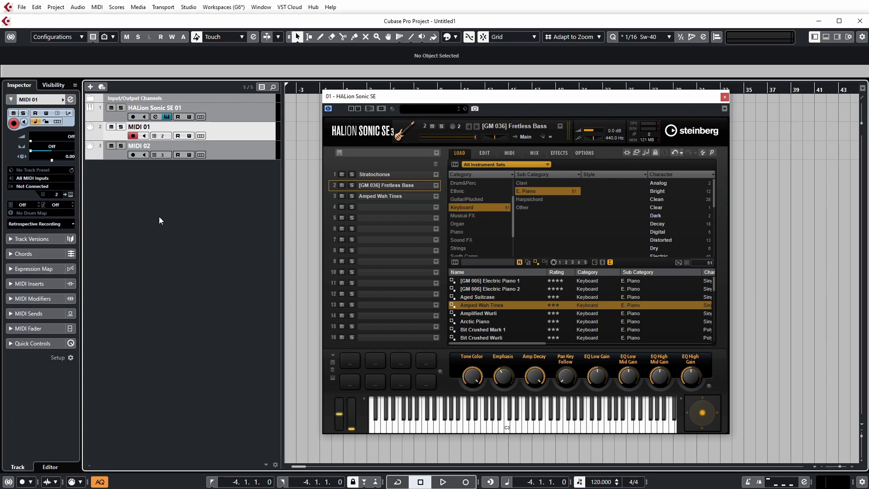
click(223, 154)
click(45, 186)
click(78, 218)
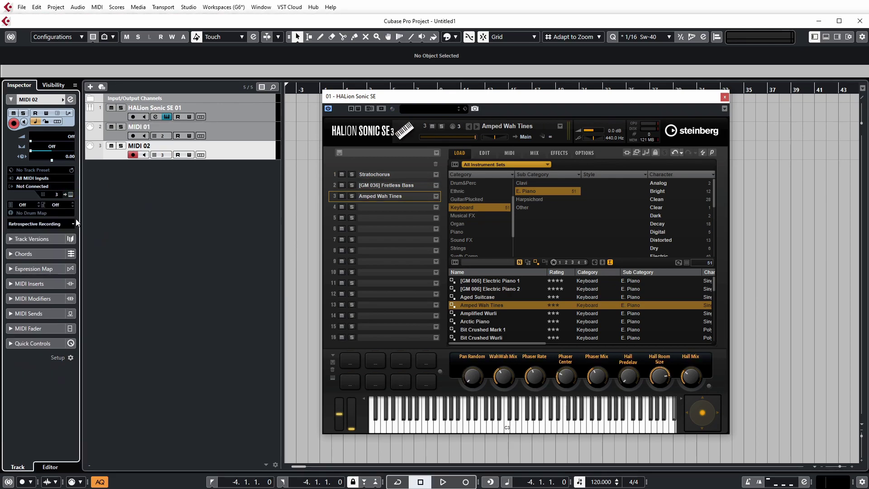
click(247, 136)
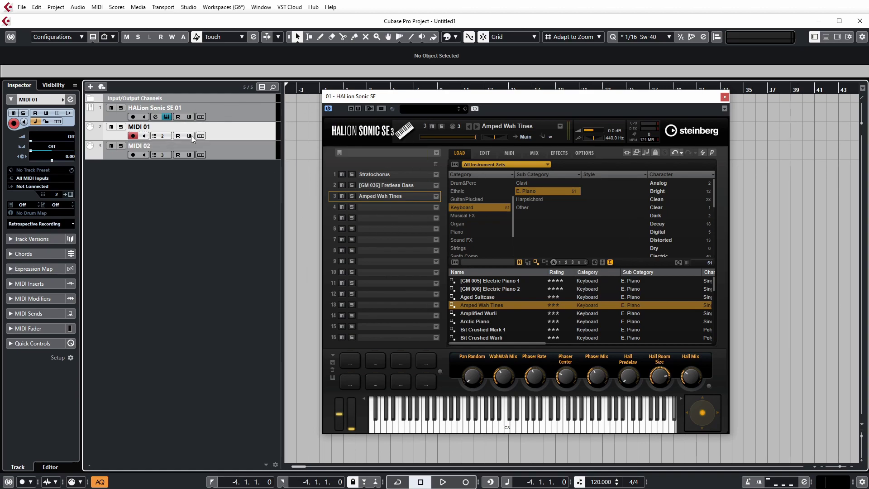
click(56, 187)
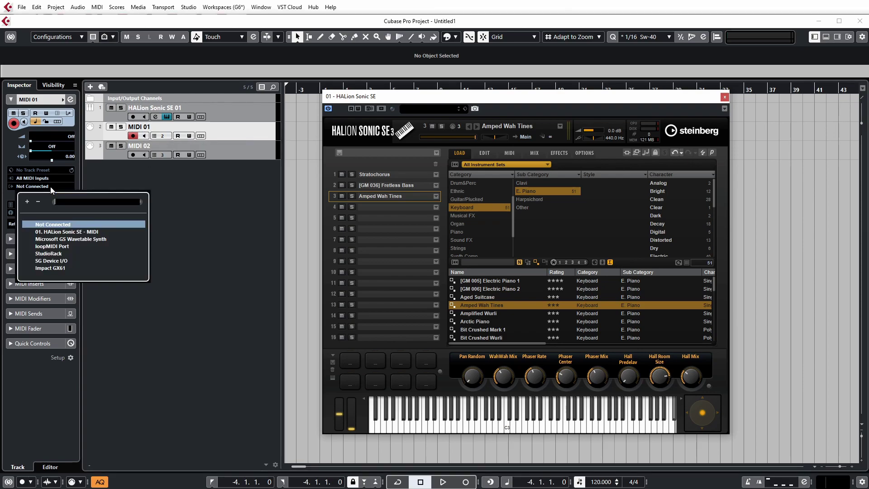
click(234, 161)
click(204, 149)
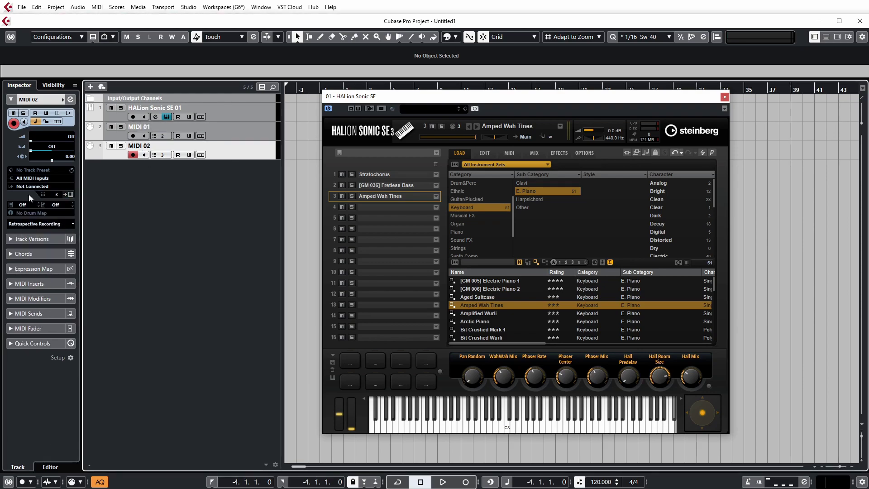
click(56, 187)
click(66, 232)
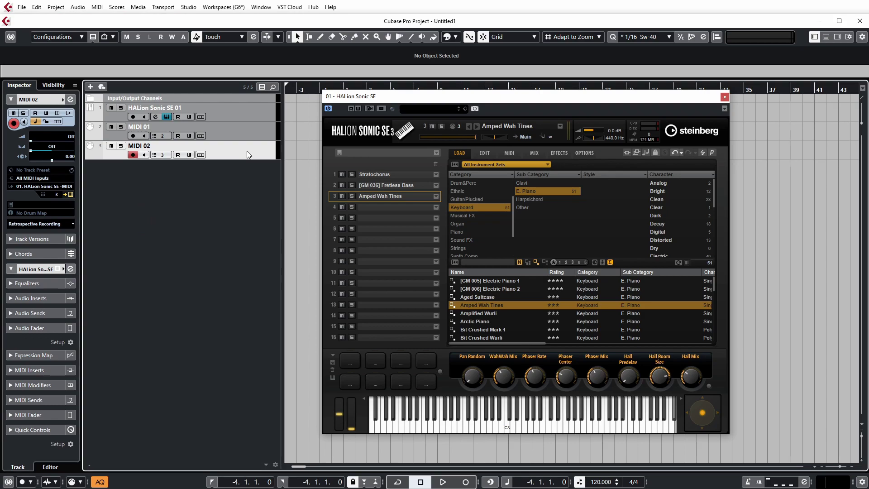
click(235, 131)
click(235, 112)
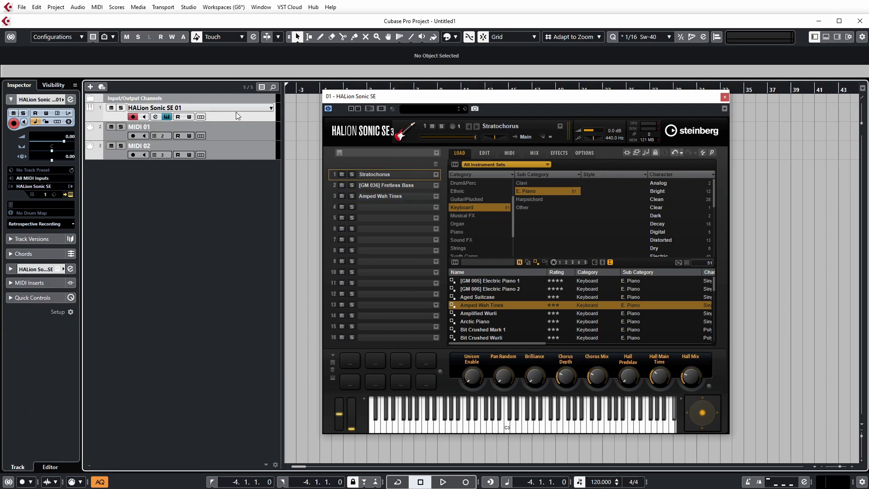
right_click(177, 239)
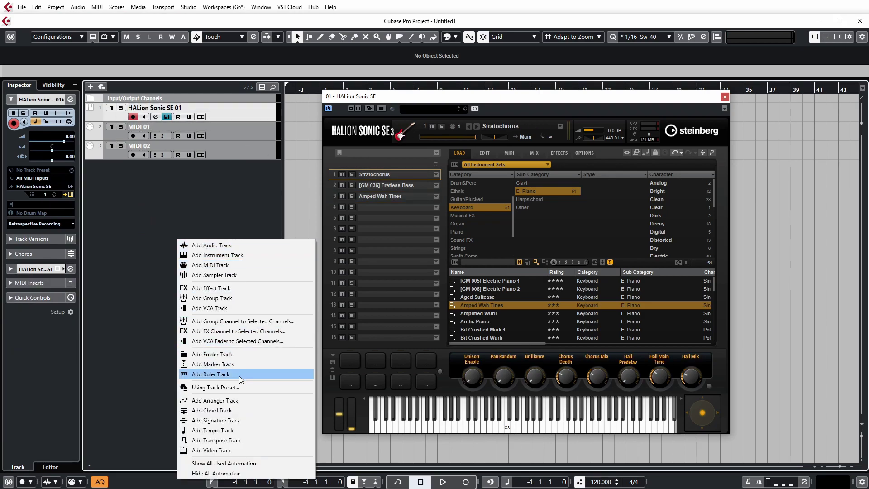
click(119, 290)
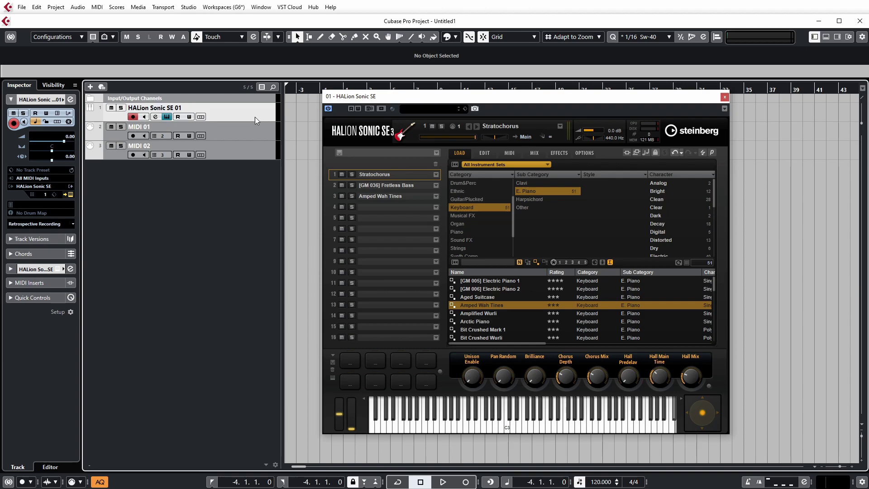
click(226, 150)
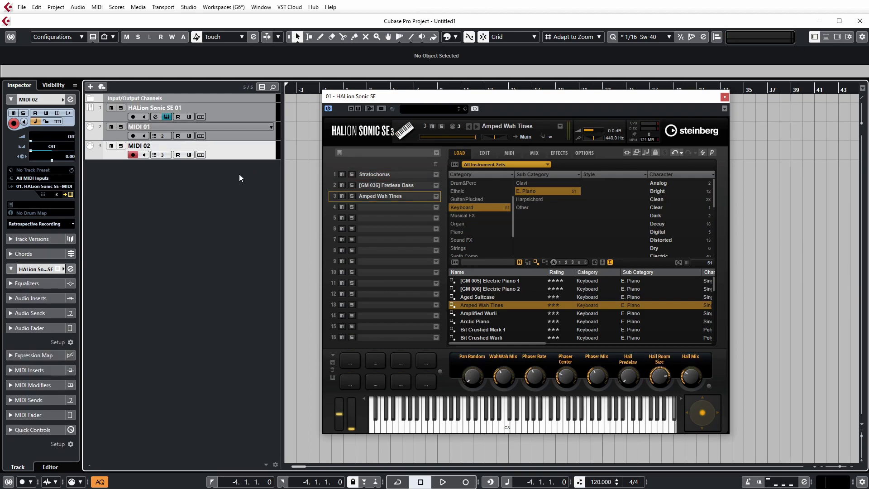
click(250, 128)
click(254, 118)
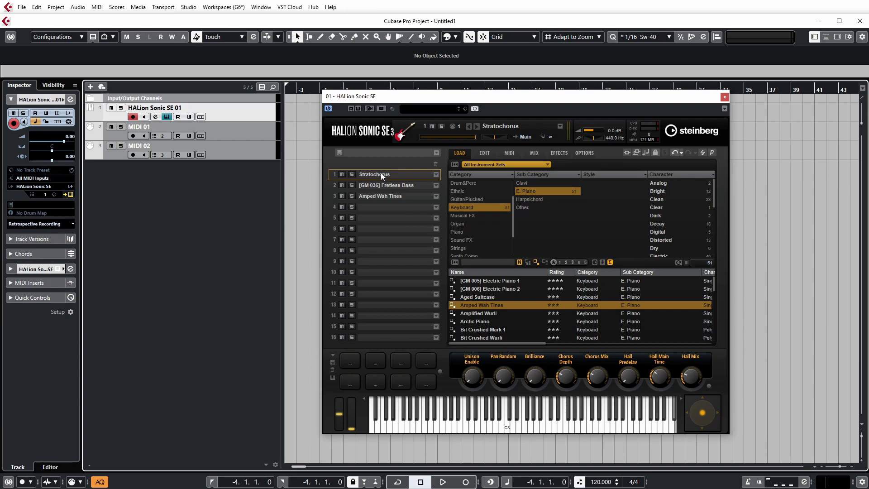
click(254, 143)
Step: Uncheck MIDI Channels in the MixConsole's channel type filter and close the HALion window
key(F3)
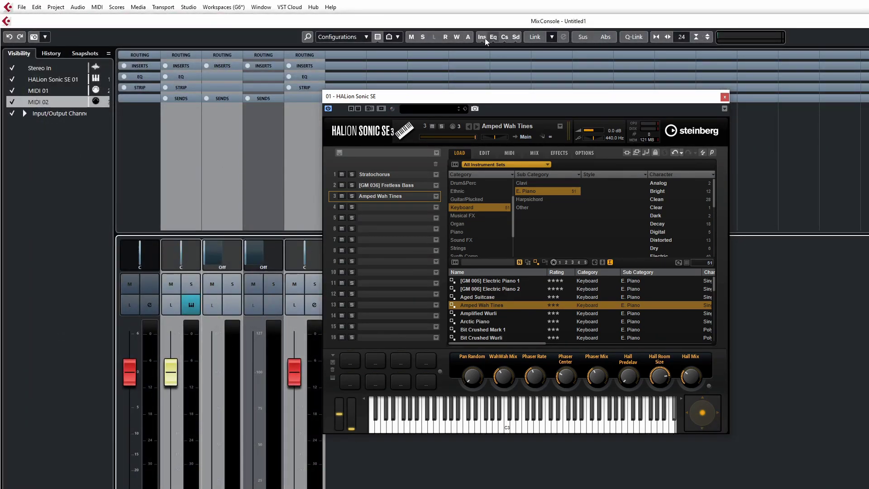
click(378, 37)
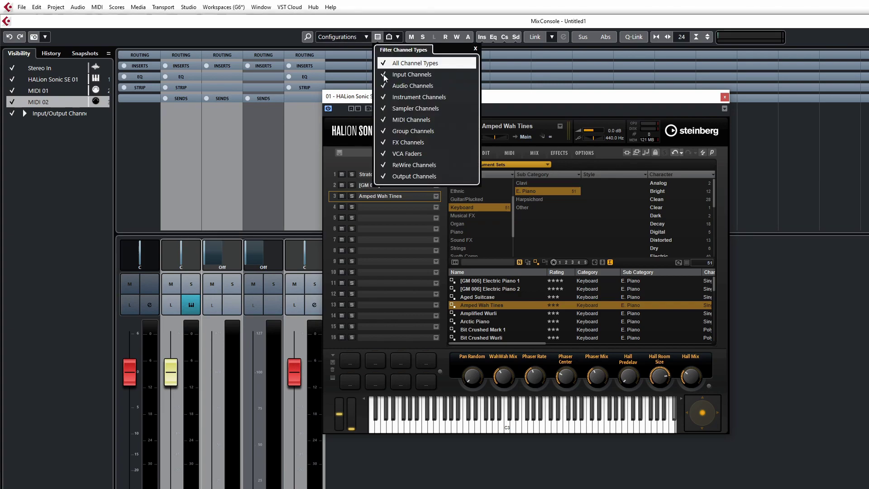
click(383, 120)
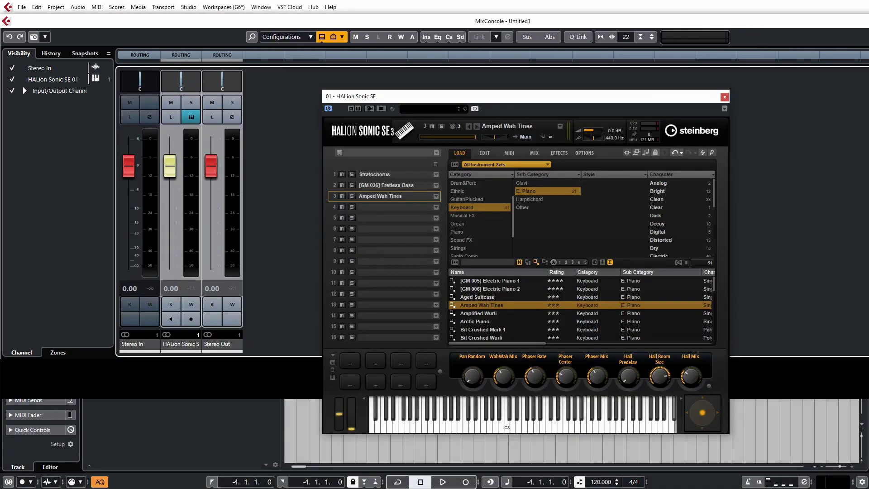
click(725, 96)
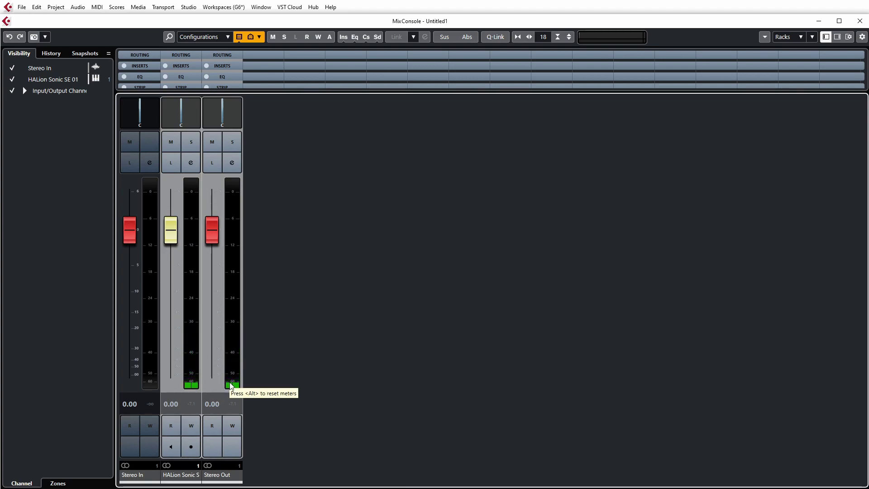
Step: Close the mixer and reopen HALion Sonic SE 01 on its MIX page
click(860, 20)
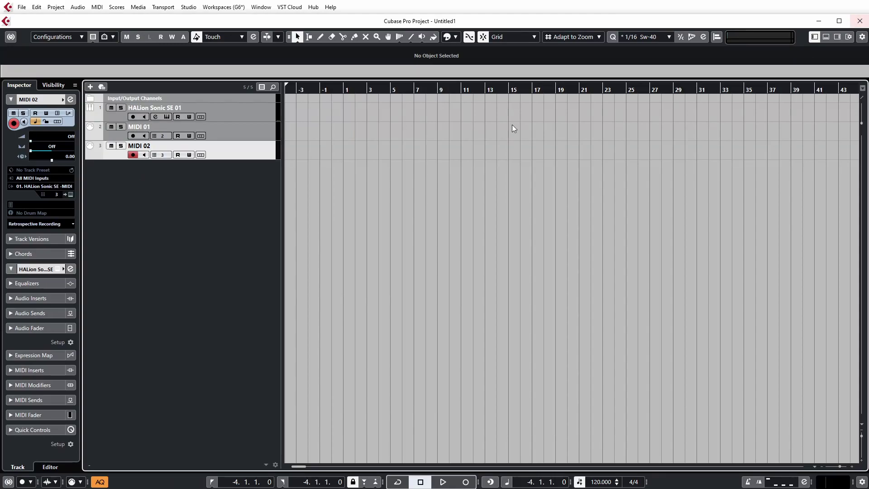
click(245, 107)
click(166, 116)
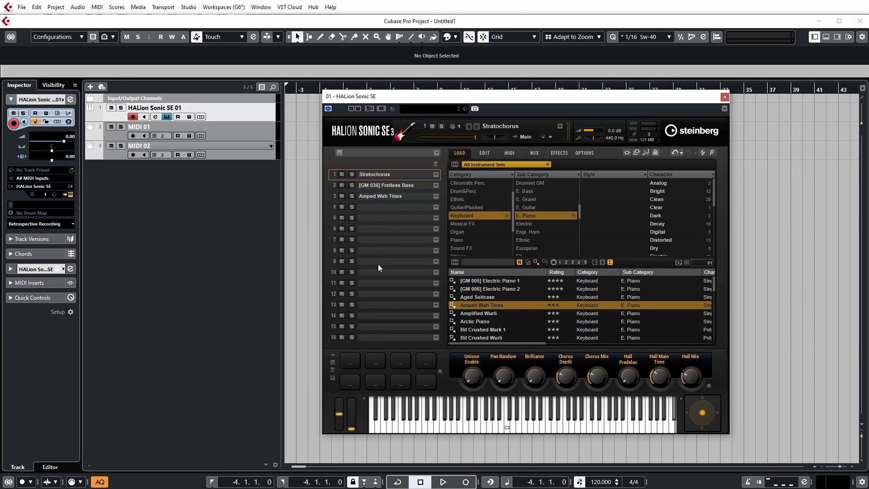
drag(552, 103, 542, 106)
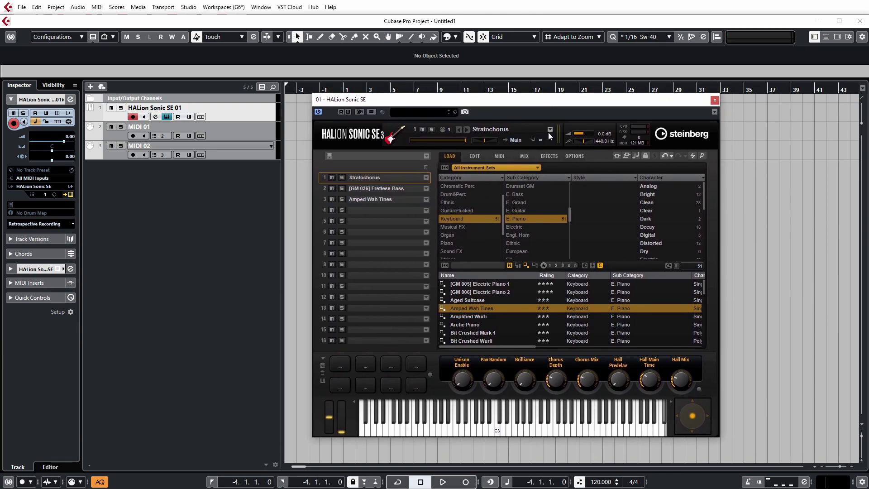
click(523, 156)
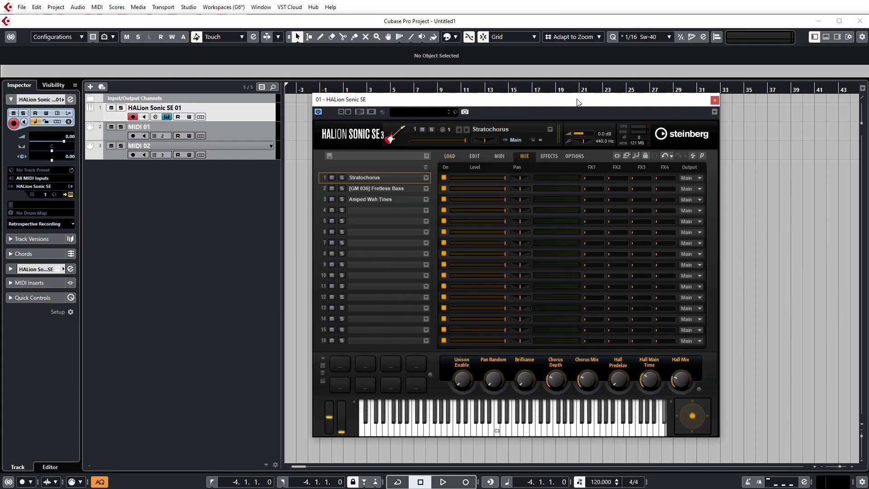
drag(520, 99, 482, 102)
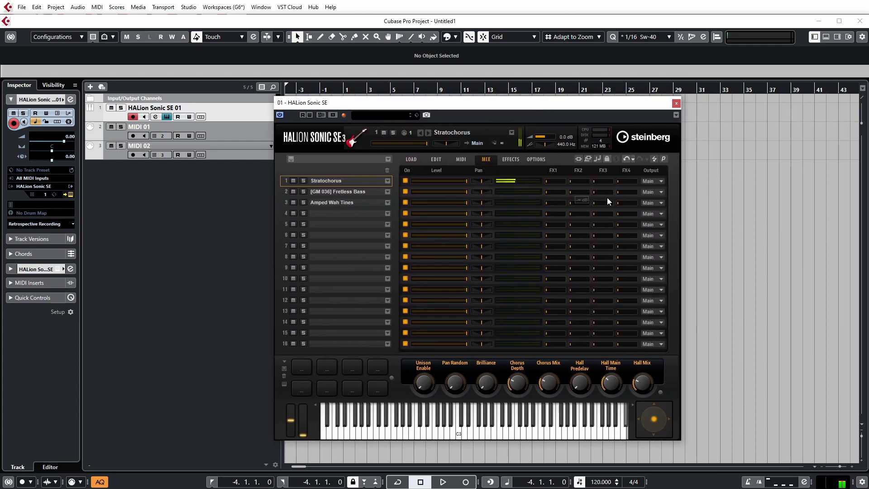
Step: Set the Fretless Bass slot's output to Out 2 and Amped Wah Tines to Out 3
click(653, 335)
click(659, 182)
click(661, 192)
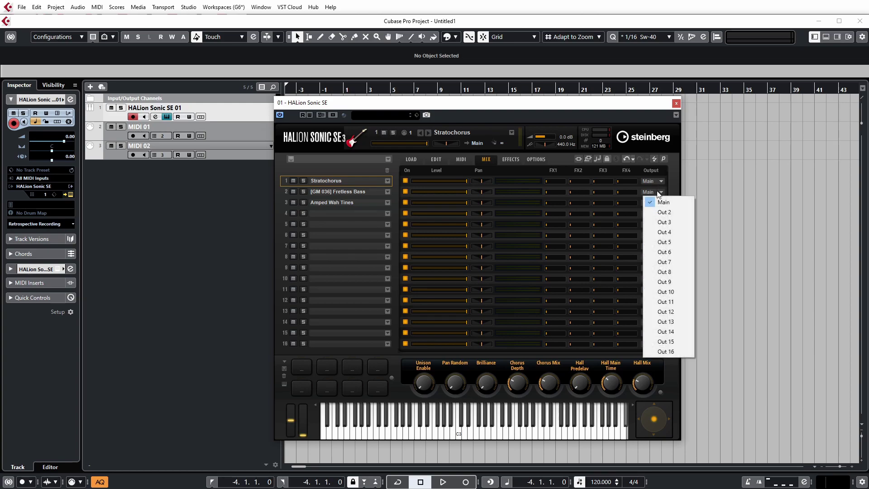
click(663, 212)
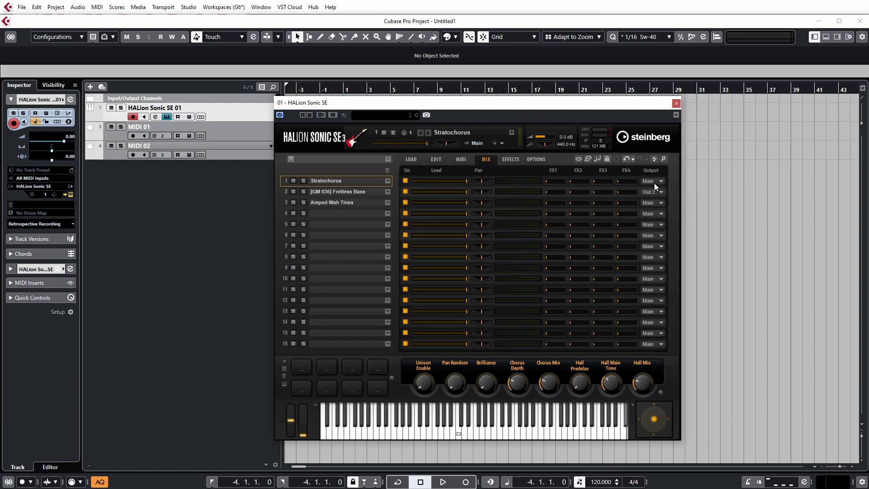
click(362, 193)
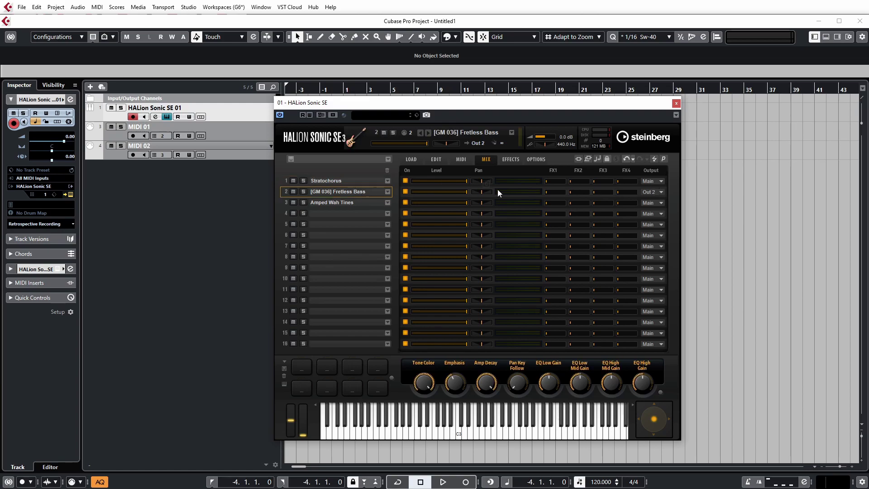
click(357, 203)
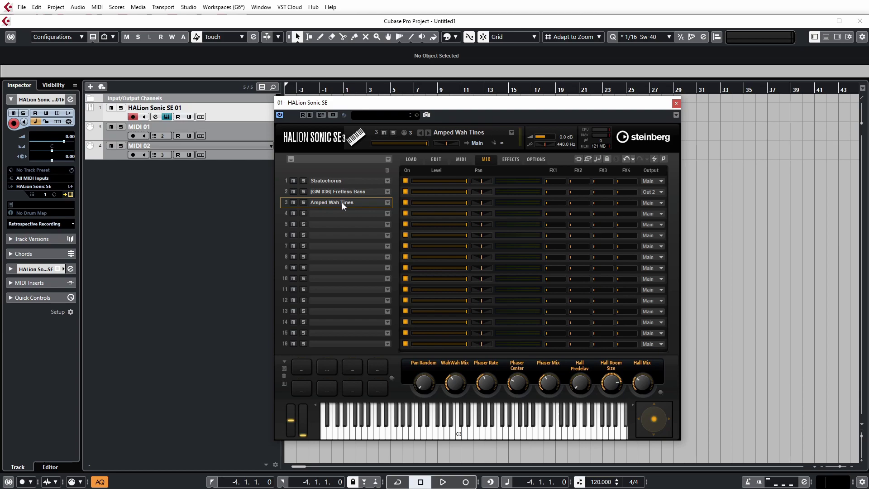
click(651, 203)
click(683, 234)
Step: Switch between MIDI 01 and MIDI 02 to audition the bass and wah tines slots
drag(344, 102, 419, 100)
click(264, 152)
click(257, 128)
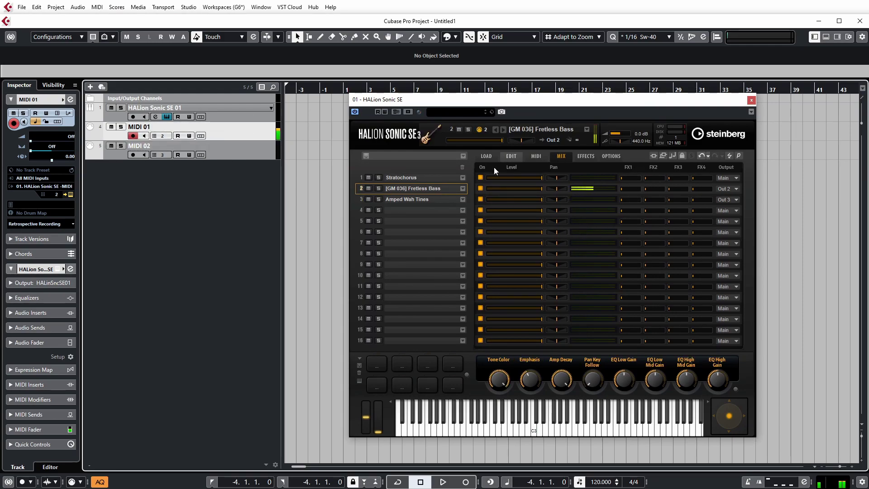
click(239, 155)
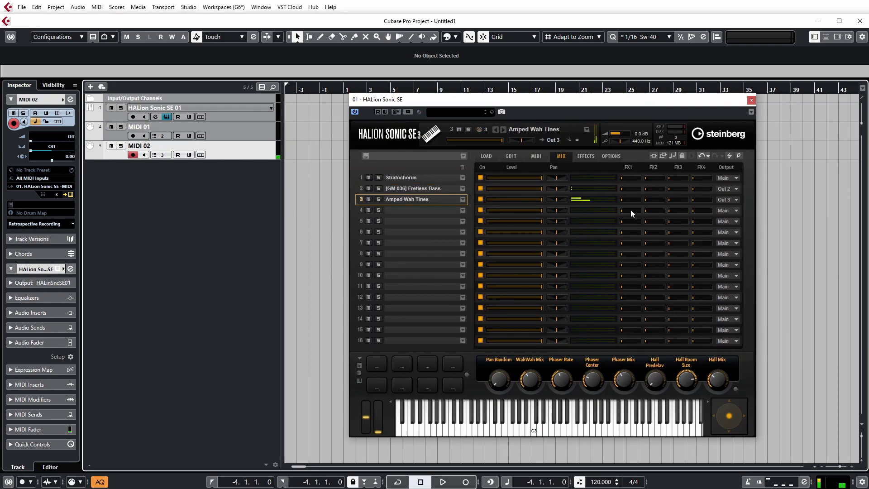
click(446, 189)
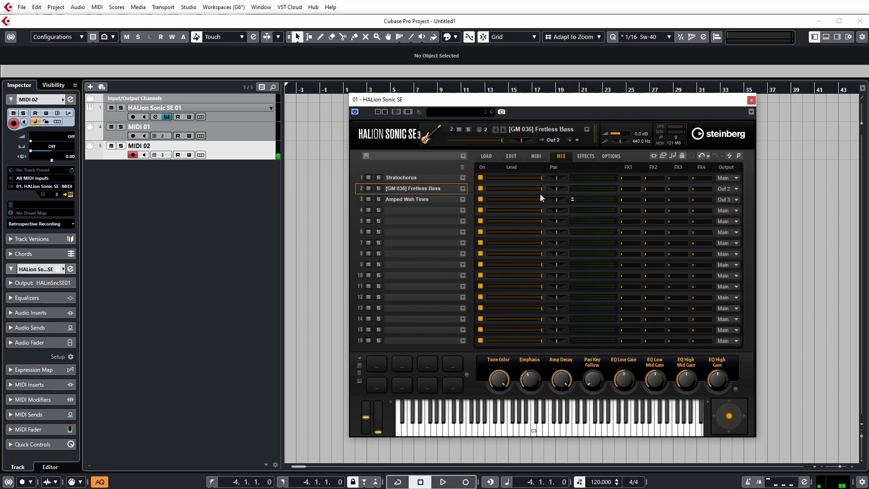
click(254, 132)
drag(670, 102, 595, 107)
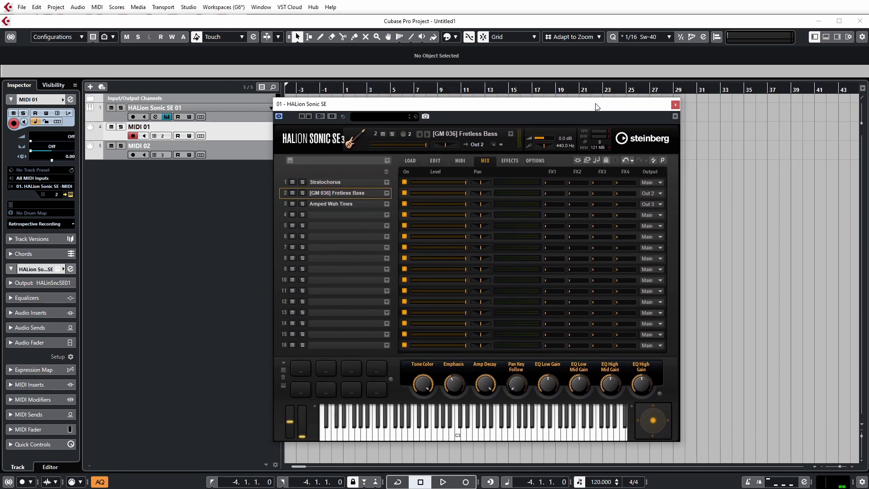
Step: Show the Right Zone's VST Instruments list and rename HALion Sonic SE 01 to 'Halion 1'
click(675, 105)
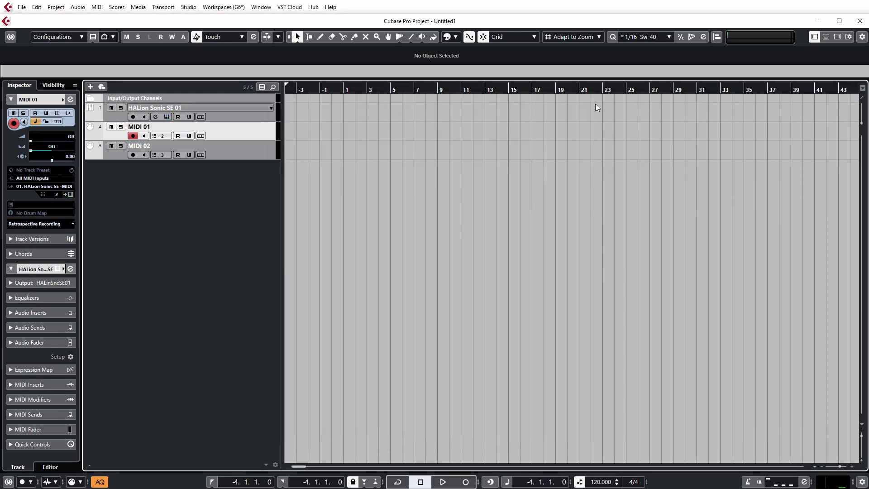
click(837, 37)
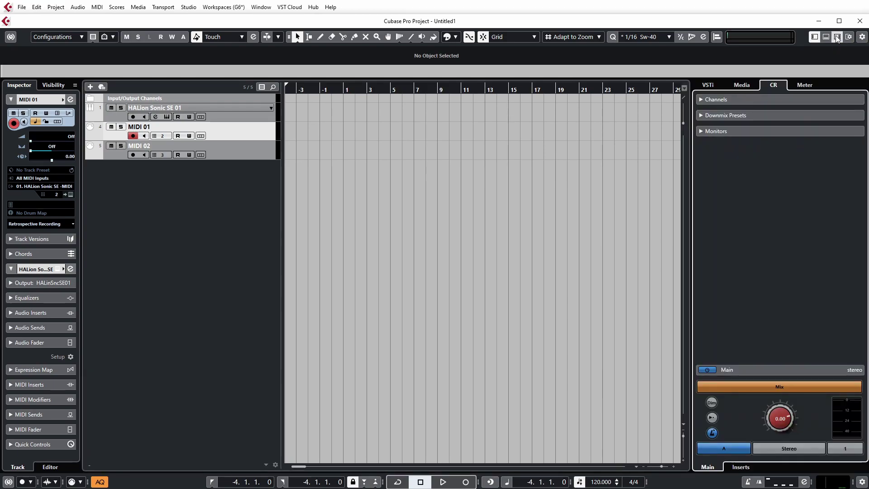
click(710, 85)
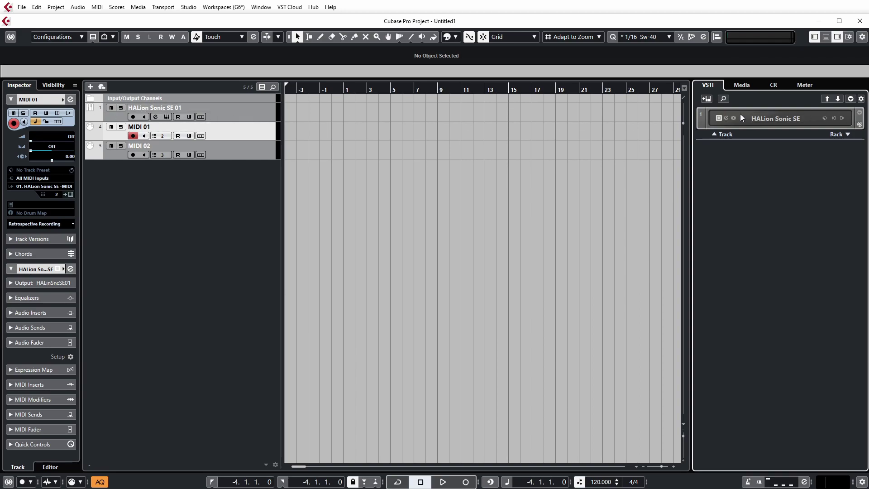
double_click(189, 106)
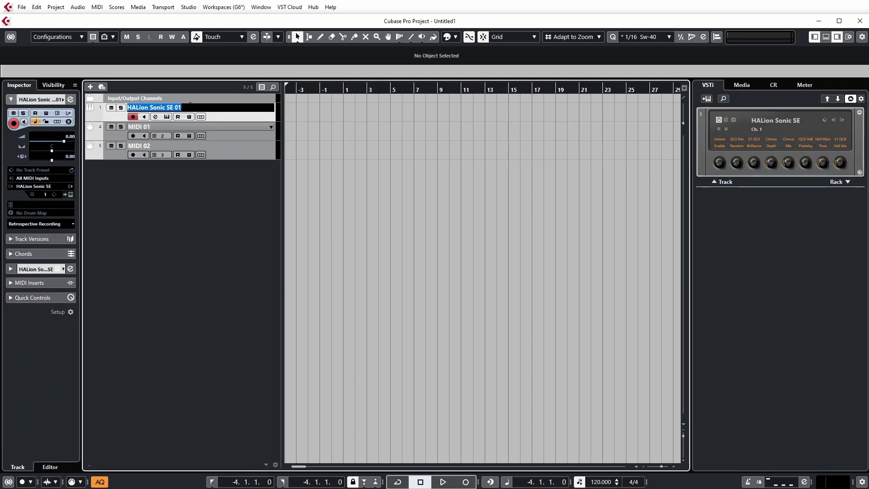
text(Halion 1)
key(Return)
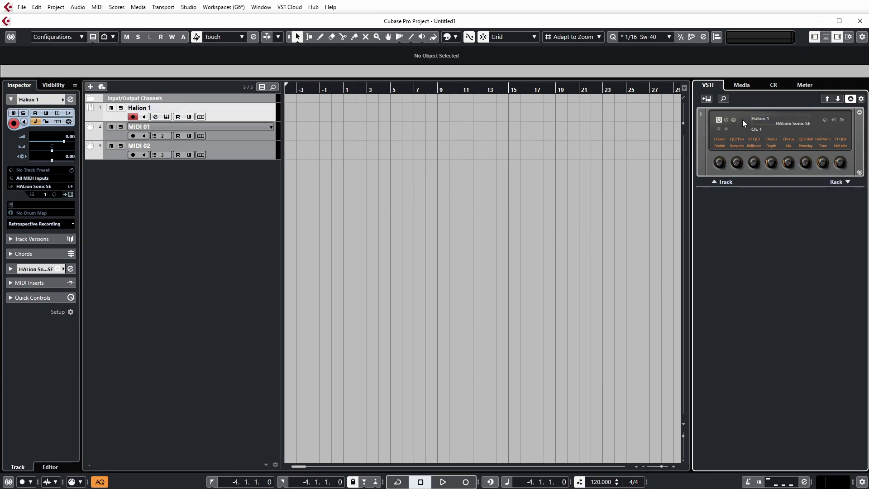
Step: Enable HALion's Out 2 and Out 3 in the VSTi rack and check them in the MixConsole
click(843, 121)
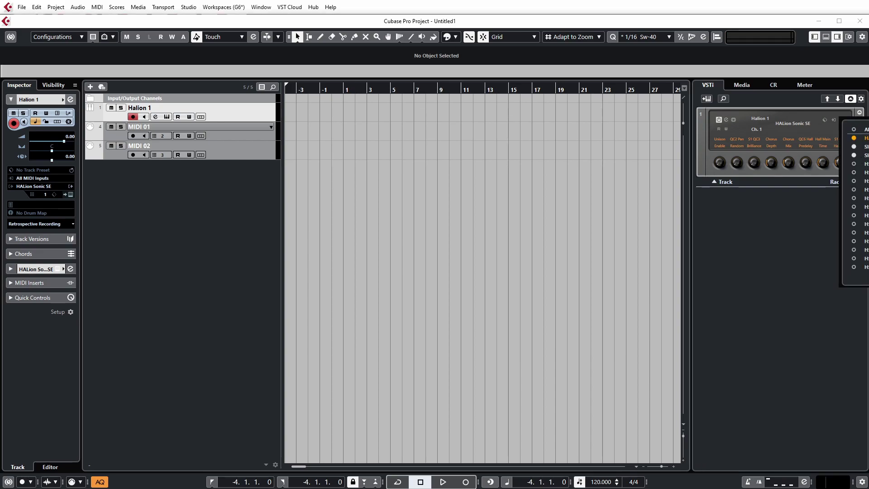
click(854, 155)
click(854, 146)
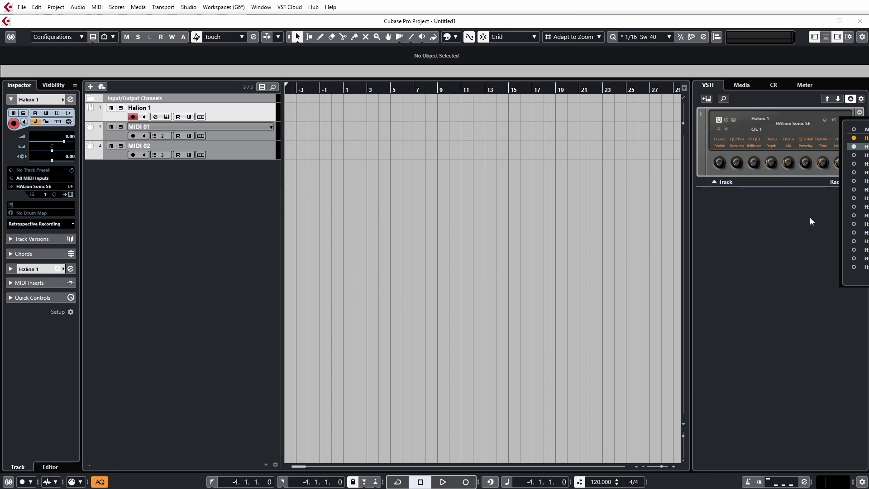
click(804, 243)
key(F3)
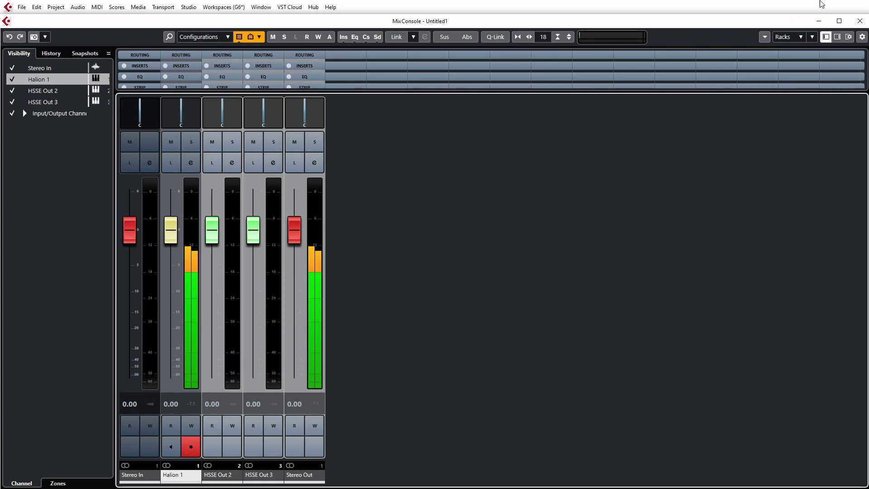
click(838, 21)
Step: Dock the MixConsole below the tracks at full height, then select MIDI 02, MIDI 01 and Halion 1
click(238, 137)
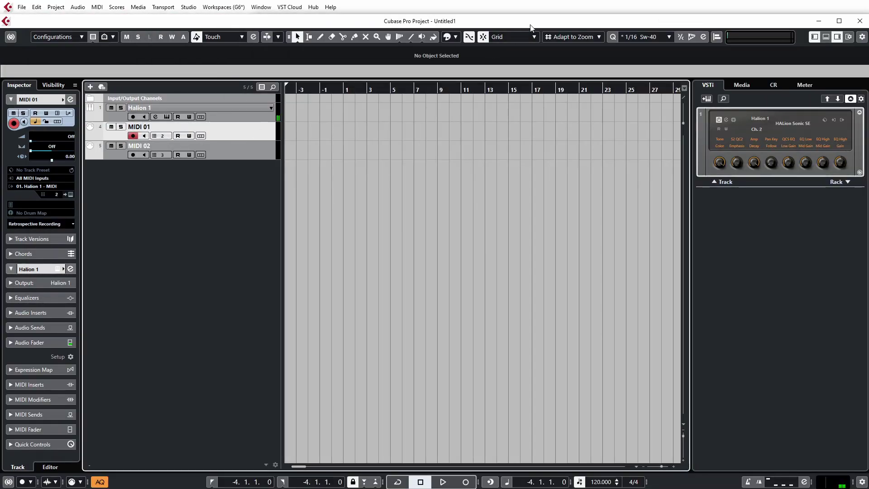
click(825, 37)
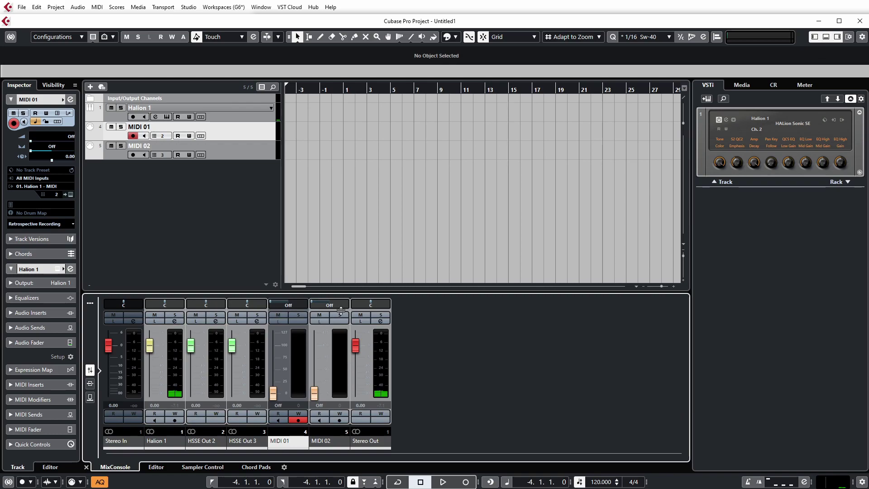
drag(296, 292, 301, 234)
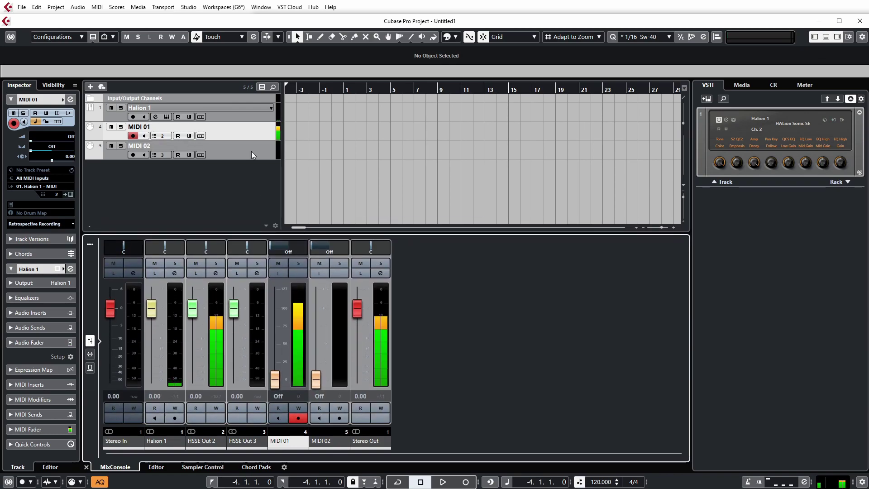
key(Down)
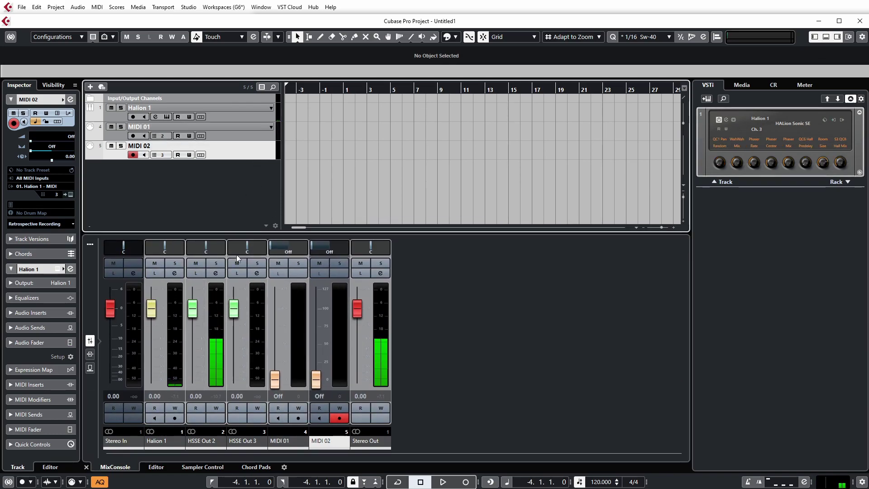
click(248, 134)
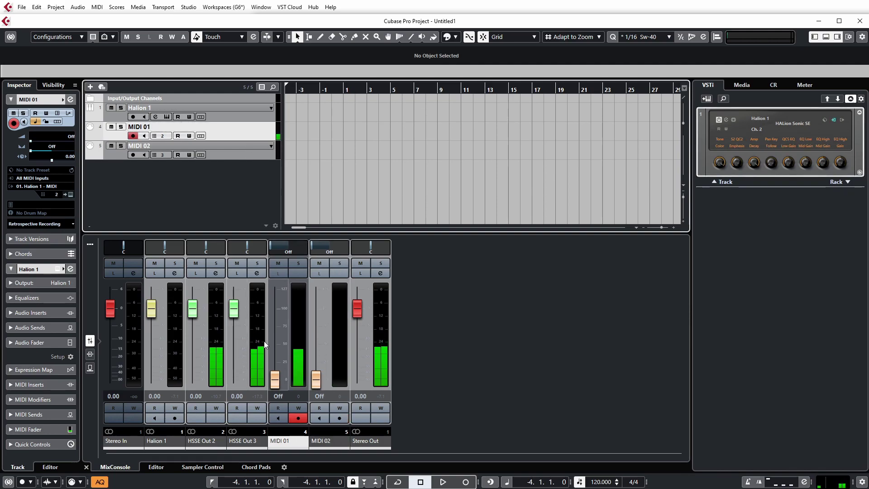
click(257, 116)
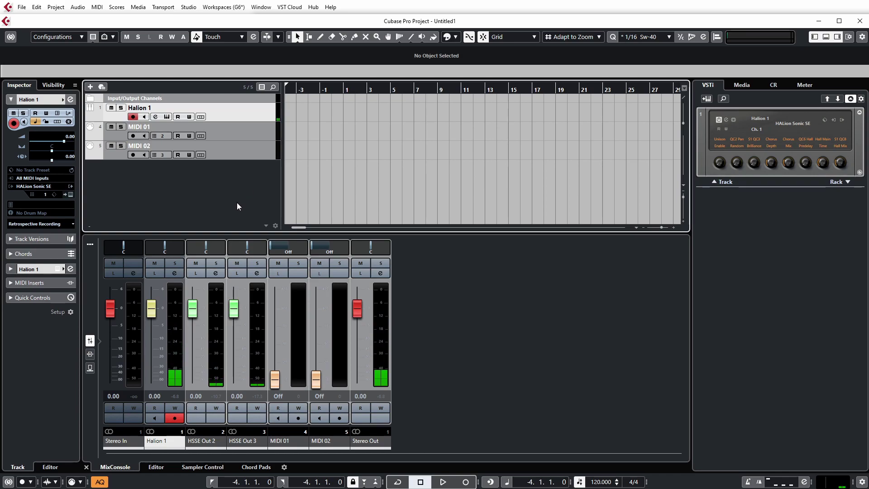
Step: Rename the MIDI 01 track and the HSSE Out 2 channel to 'Bass'
double_click(137, 126)
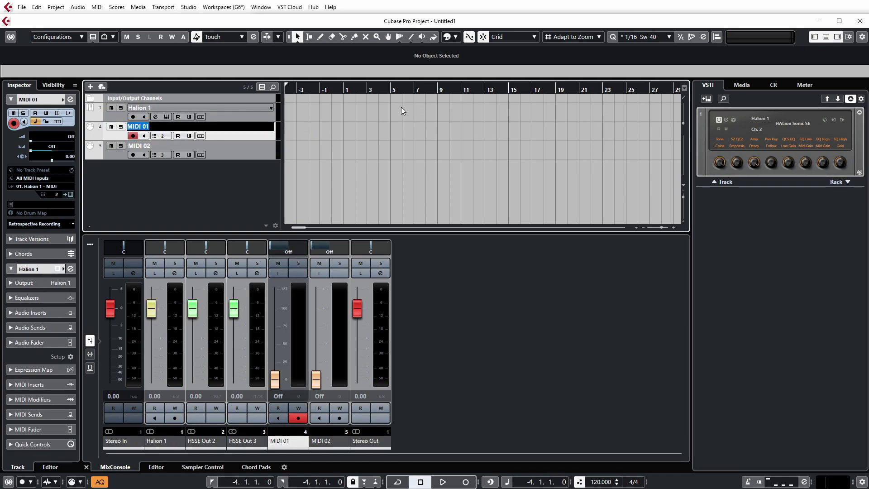
text(BAas)
key(BackSpace)
key(BackSpace)
key(BackSpace)
text(ass)
key(Return)
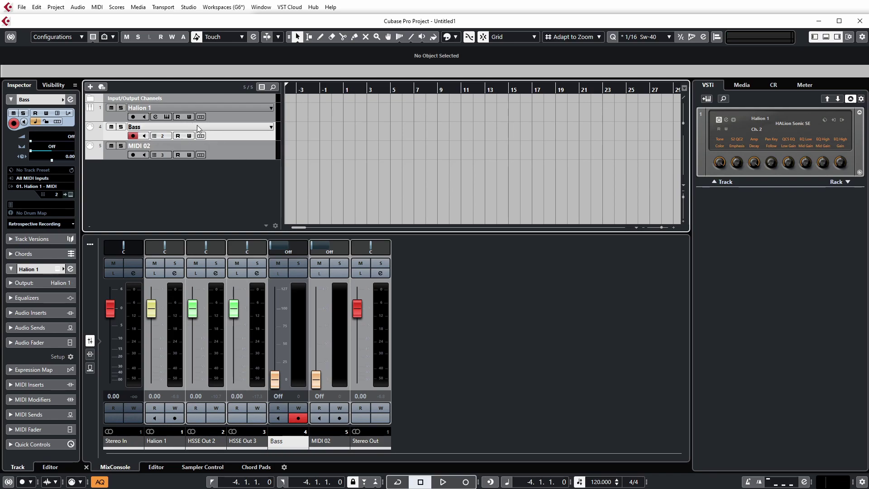
click(158, 442)
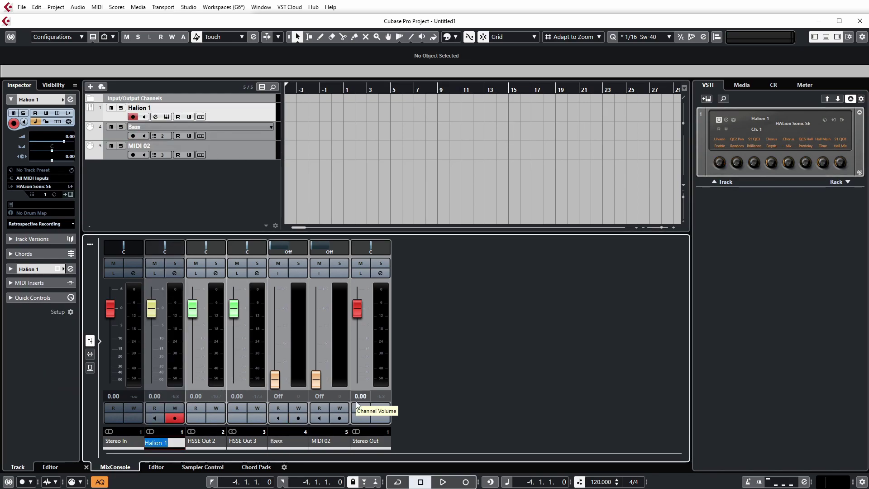
double_click(221, 441)
text(Bass)
key(Return)
Step: Rename the HSSE Out 3 channel and the MIDI 02 track to 'Guitars'
click(251, 126)
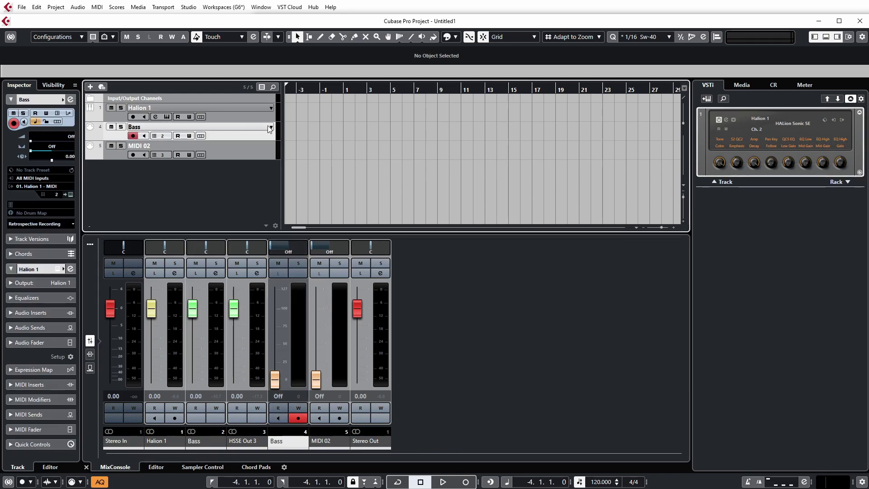
double_click(245, 441)
text(Guitars)
key(Return)
click(201, 154)
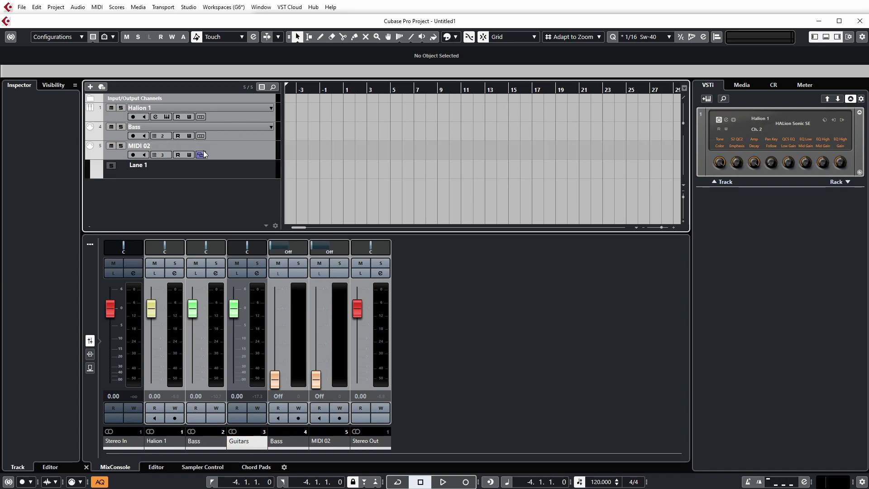
click(201, 155)
double_click(140, 146)
text(Gui)
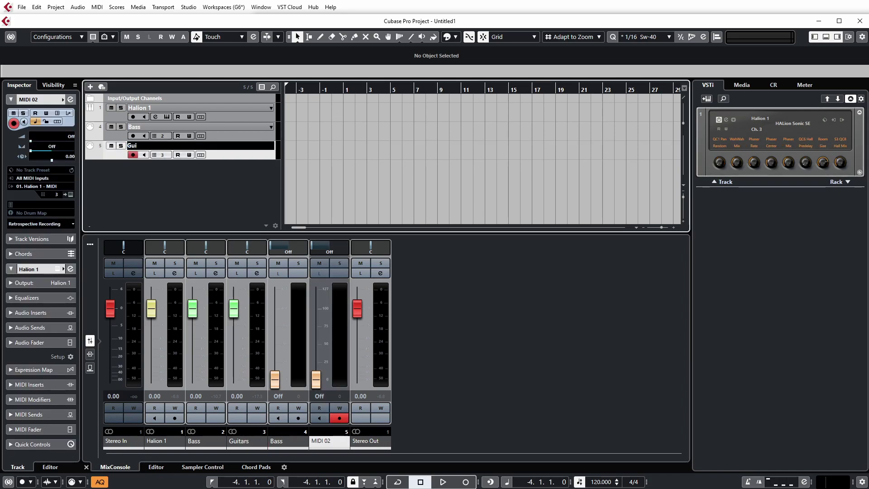
text(tars)
key(Return)
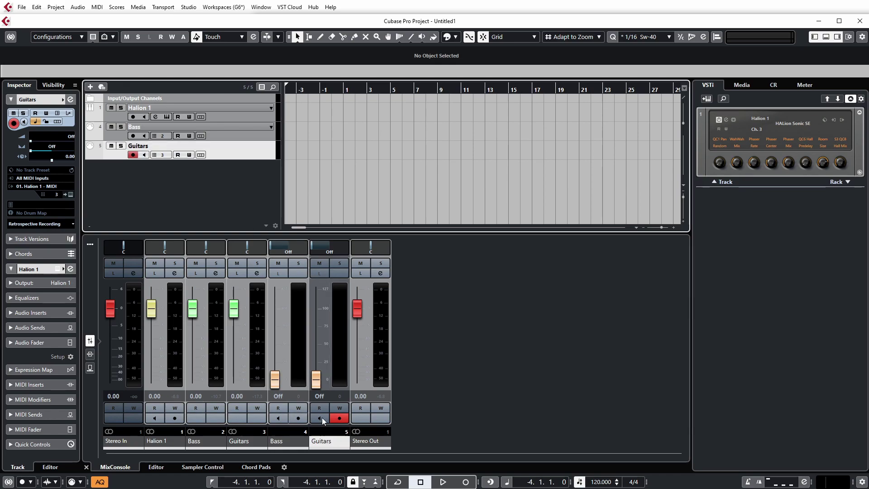
click(259, 113)
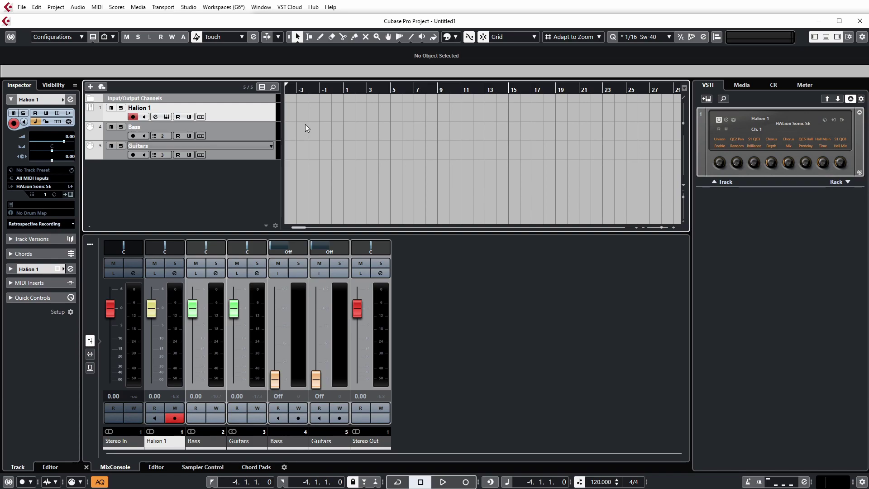
click(167, 117)
drag(491, 97, 469, 89)
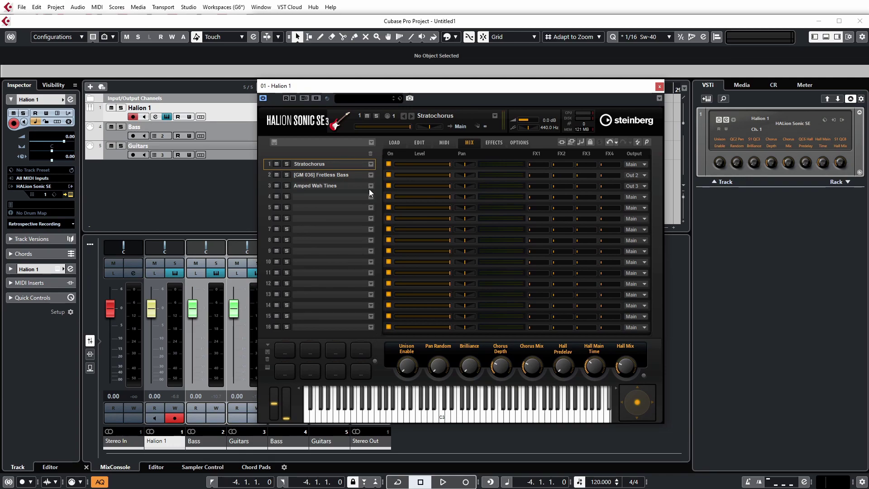
click(355, 184)
click(340, 177)
click(338, 163)
mouse_move(544, 92)
mouse_down()
mouse_move(554, 93)
mouse_move(520, 97)
mouse_move(546, 89)
mouse_up()
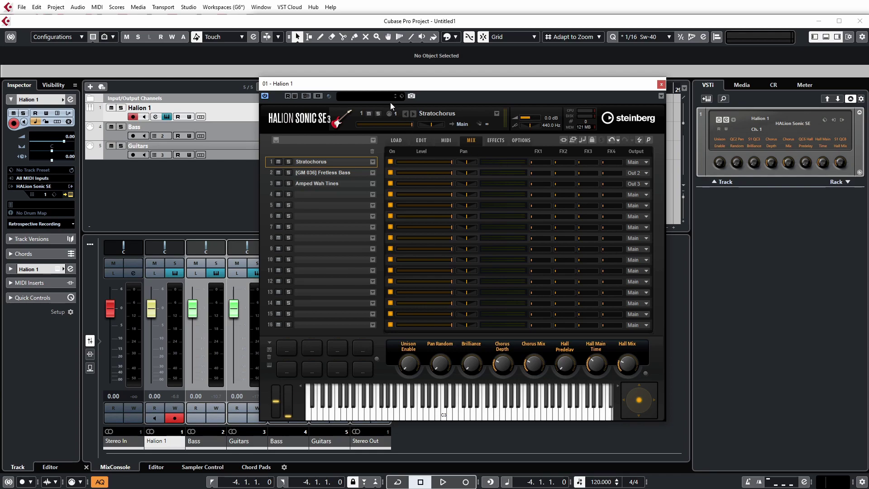
mouse_move(388, 88)
mouse_down()
mouse_move(416, 84)
mouse_move(388, 90)
mouse_up()
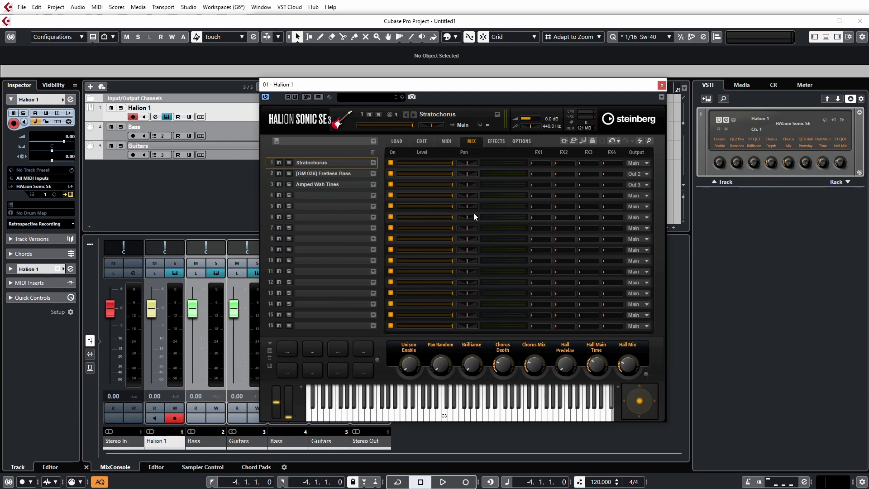
drag(364, 85, 344, 75)
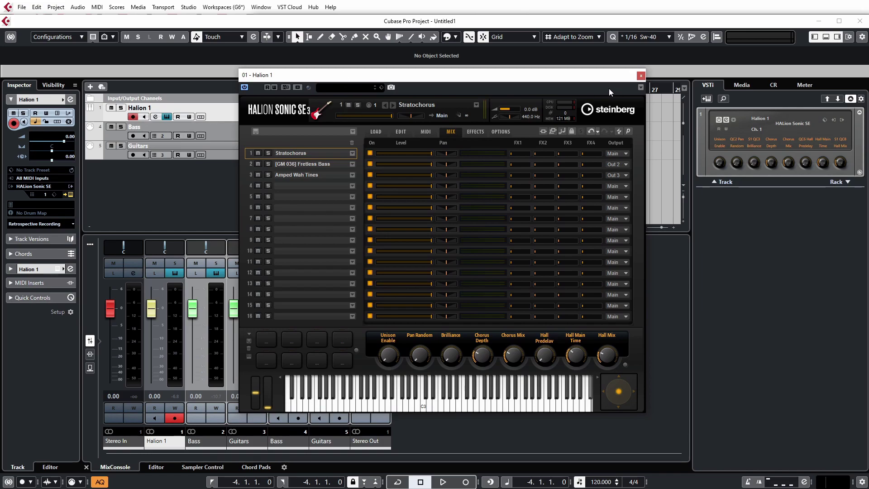
click(640, 75)
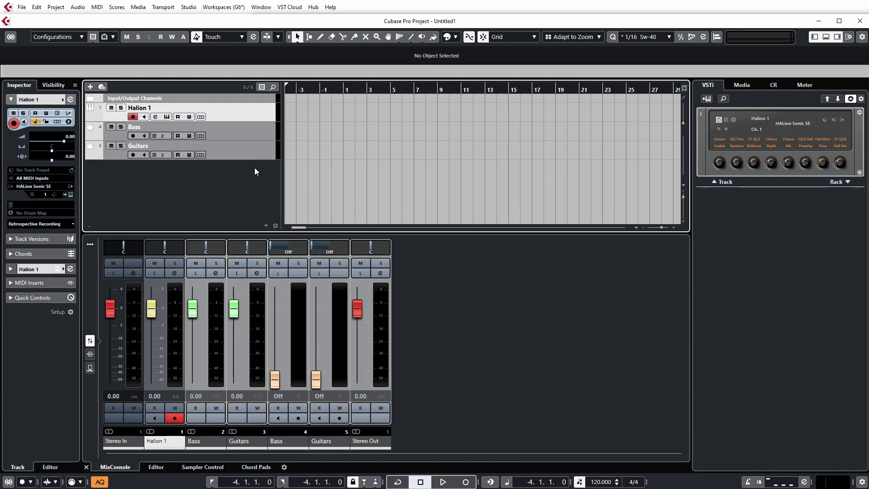
Step: Reopen the Halion 1 instrument window with Ctrl+E and reposition it
click(248, 131)
click(247, 116)
key(ctrl+e)
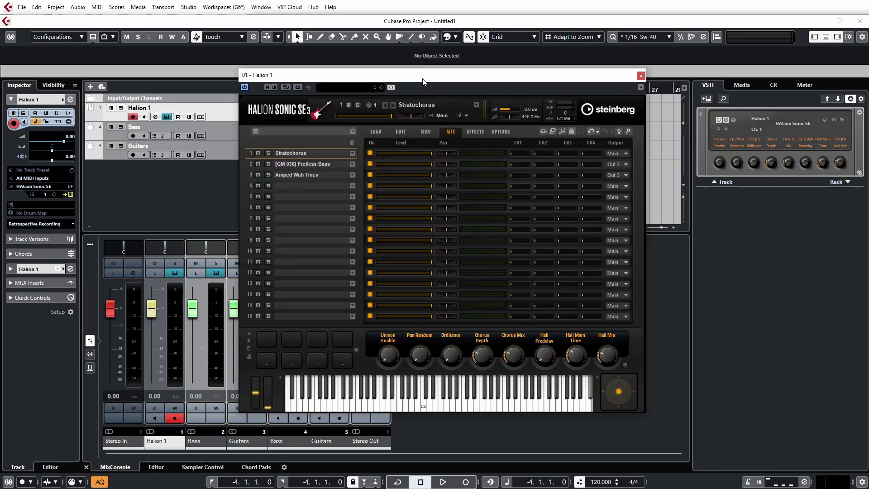
drag(422, 80, 450, 84)
Step: Switch between the Bass and Guitars tracks to see their HALion slots
click(244, 106)
click(241, 137)
key(Down)
click(240, 136)
click(239, 148)
click(241, 137)
click(242, 144)
Step: Step through HALion slots 1 to 10, from Stratochorus and Amped Wah Tines to the empty slots
click(280, 157)
click(277, 179)
click(277, 157)
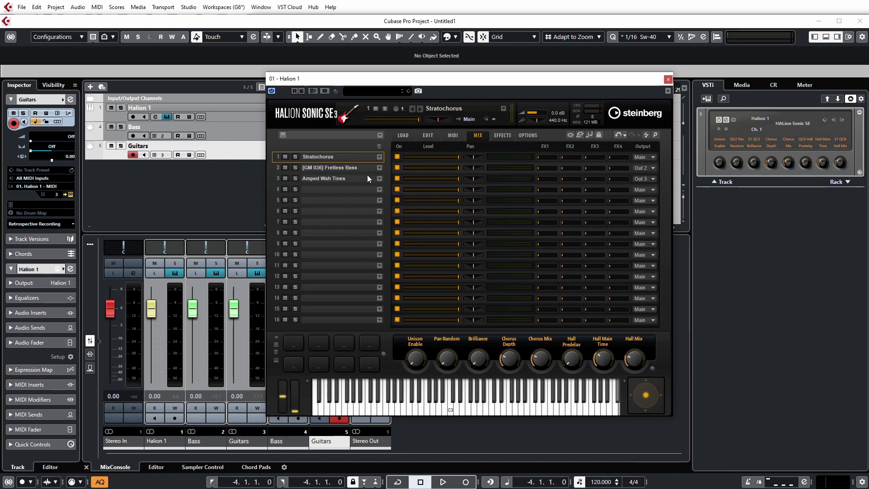
double_click(311, 187)
click(332, 212)
click(331, 182)
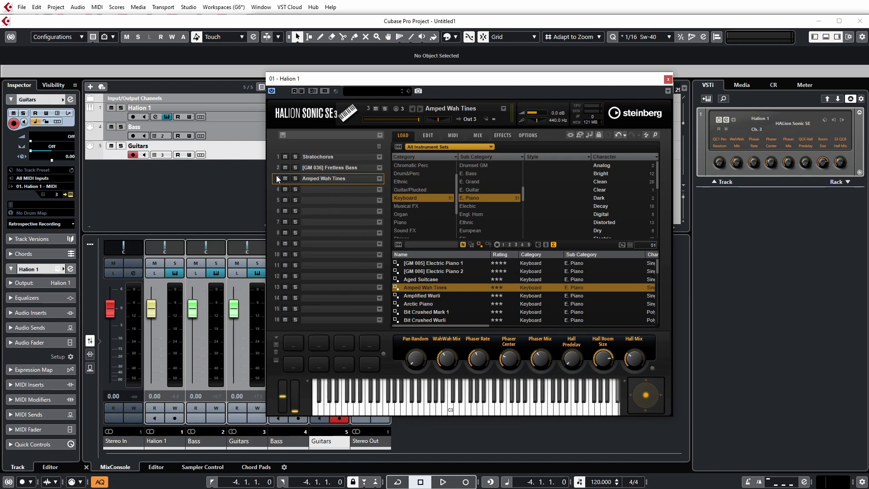
click(320, 191)
click(277, 199)
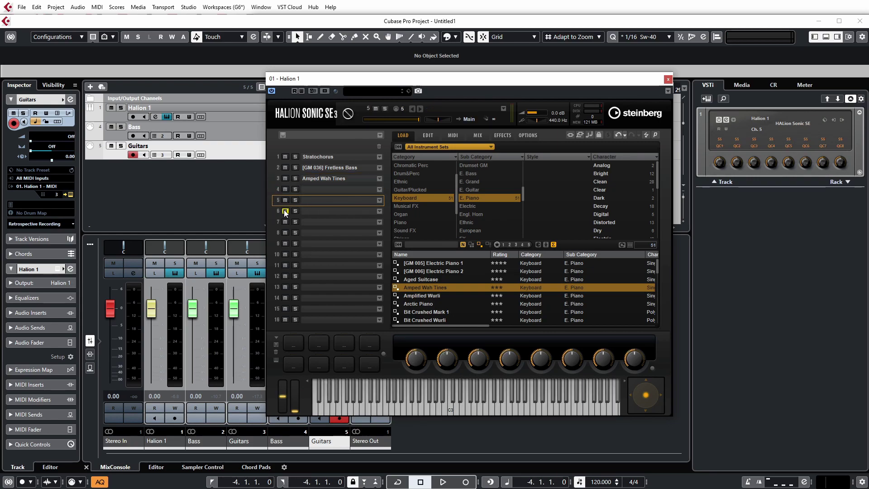
click(317, 222)
click(315, 233)
click(313, 244)
click(319, 254)
Step: On HALion's MIDI page, confirm slot 1, Stratochorus, stays on MIDI channel 1
click(451, 135)
click(326, 158)
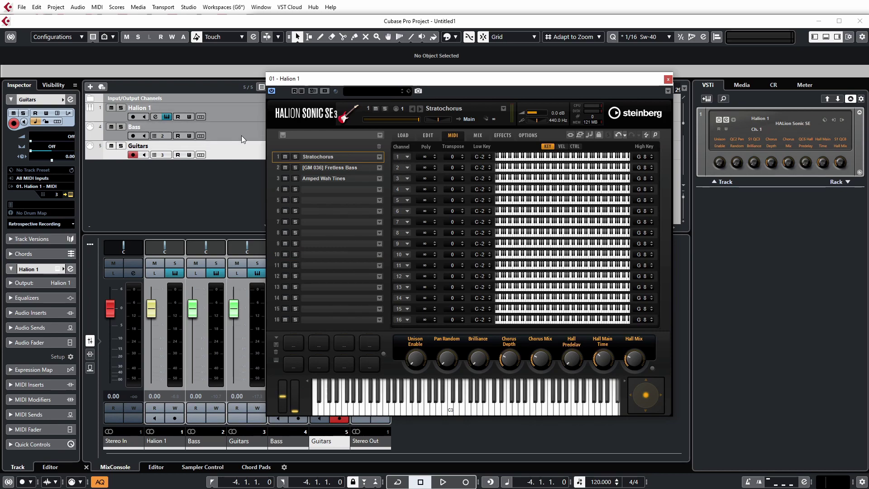
click(406, 157)
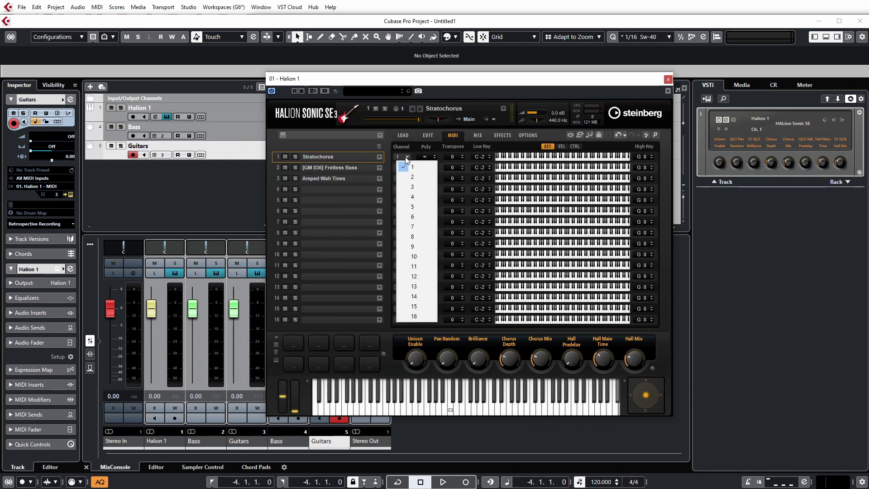
click(406, 157)
click(240, 115)
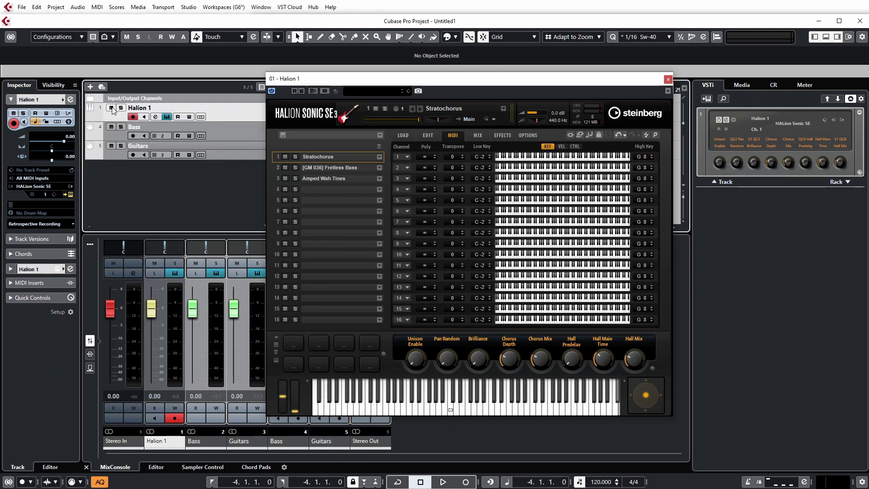
Step: Set slots 2 (Fretless Bass) and 3 (Amped Wah Tines) to MIDI channel 1
click(400, 166)
click(420, 178)
click(402, 178)
click(406, 185)
click(239, 113)
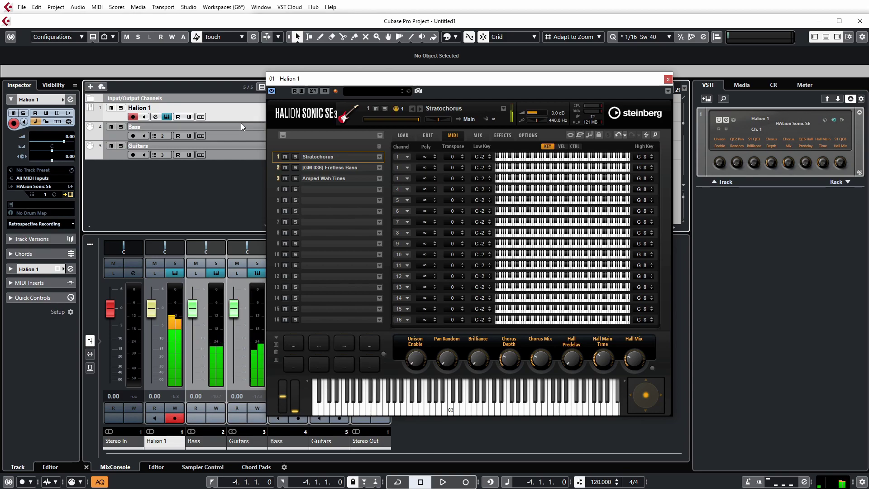
Step: Show HALion's Mix page with slots 1–3 routed to Main, Out 2 and Out 3
drag(328, 78, 393, 84)
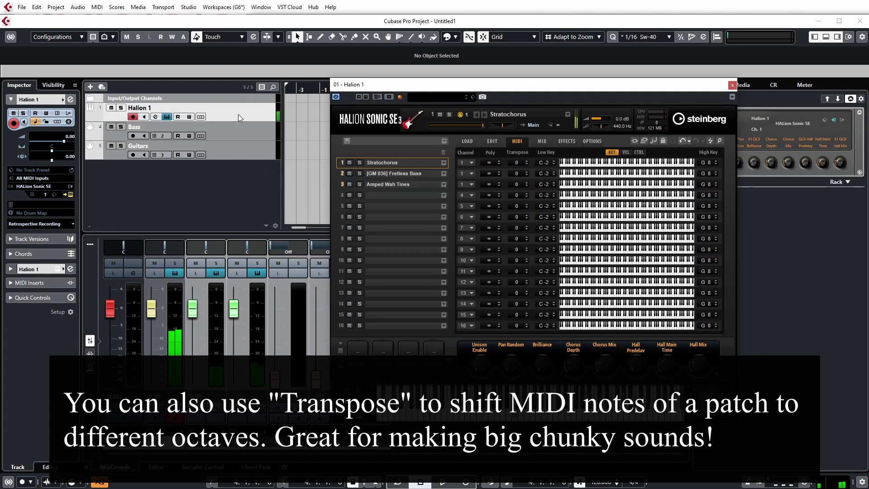
click(469, 140)
click(542, 141)
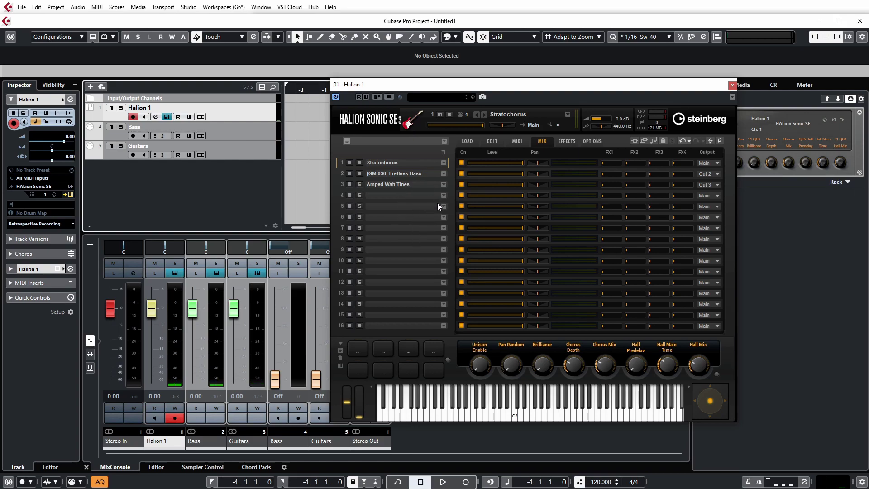
Step: Lower the Stratochorus slot's level on HALion's Mix page to balance the layers
drag(461, 90, 400, 84)
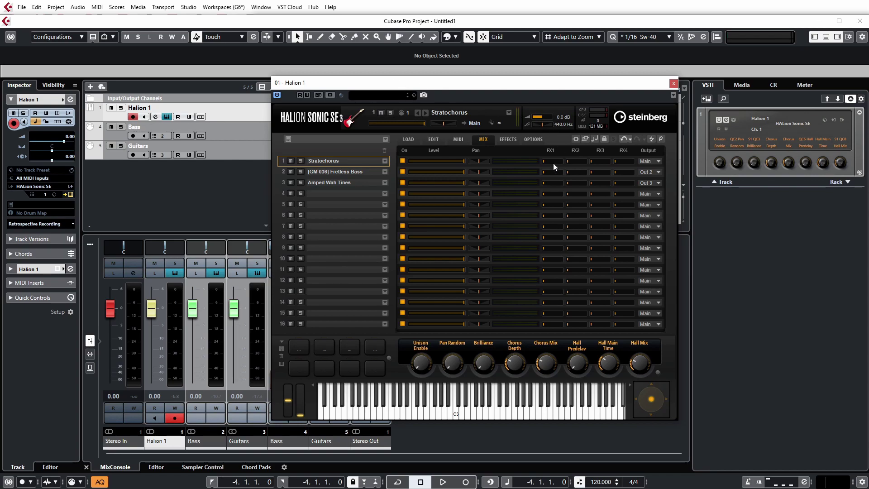
mouse_move(439, 162)
mouse_move(460, 160)
mouse_down()
mouse_move(446, 162)
mouse_move(474, 161)
mouse_up()
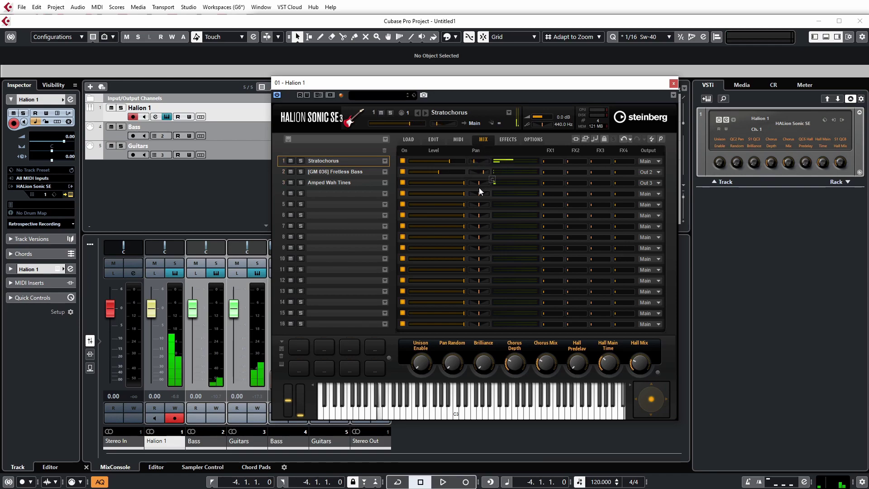
mouse_move(575, 180)
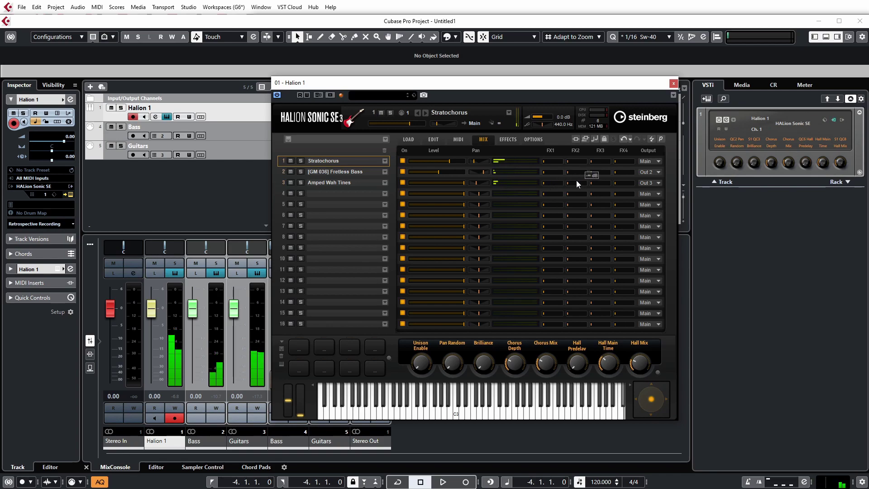